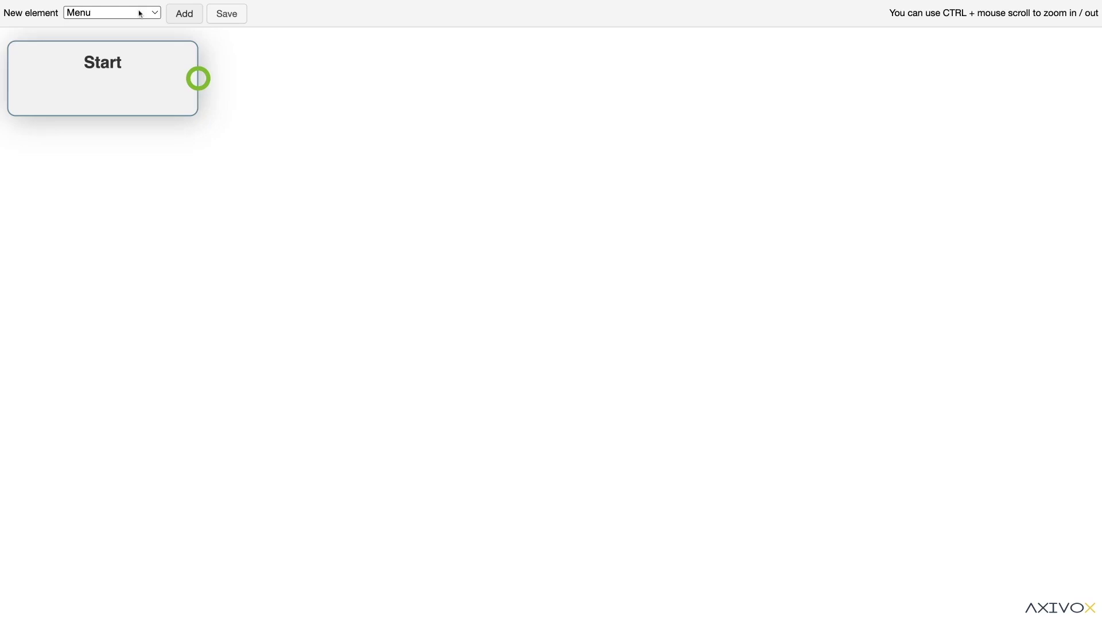
Step: Add a Menu element with the greeting 'Press 7 for party's extension'
left_click(184, 14)
left_click_drag(219, 207, 423, 229)
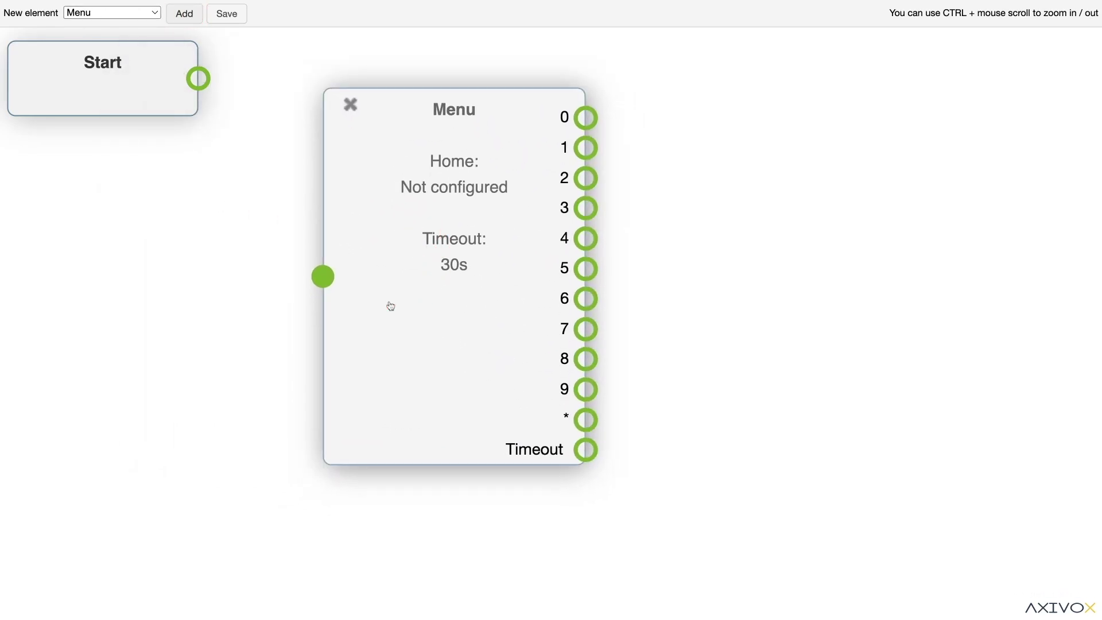
double_click(464, 262)
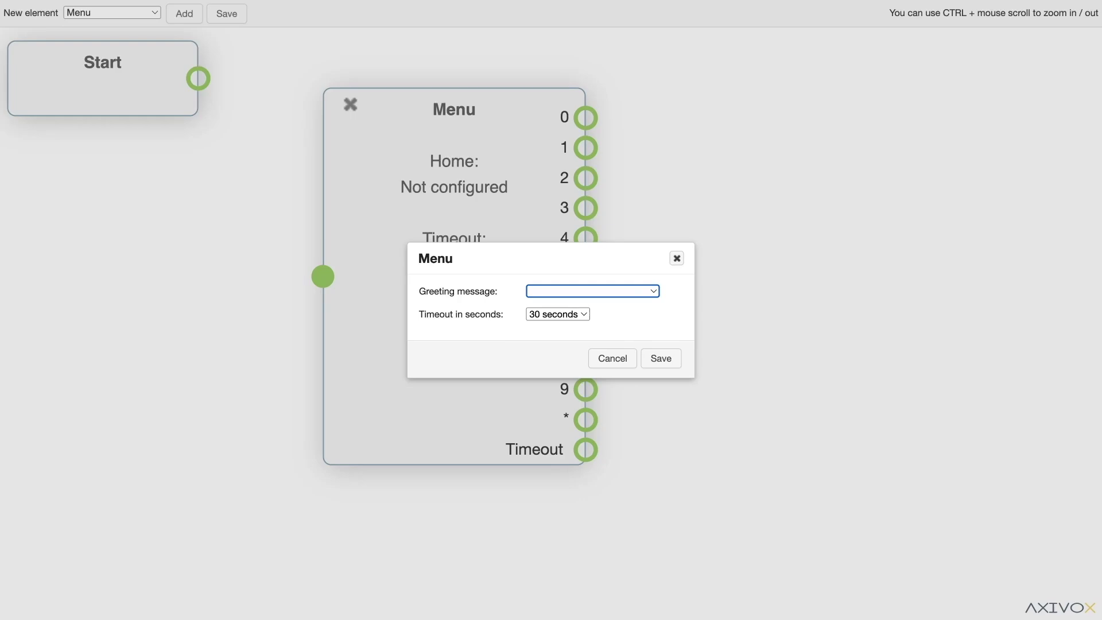
left_click(569, 293)
left_click(649, 351)
left_click(658, 357)
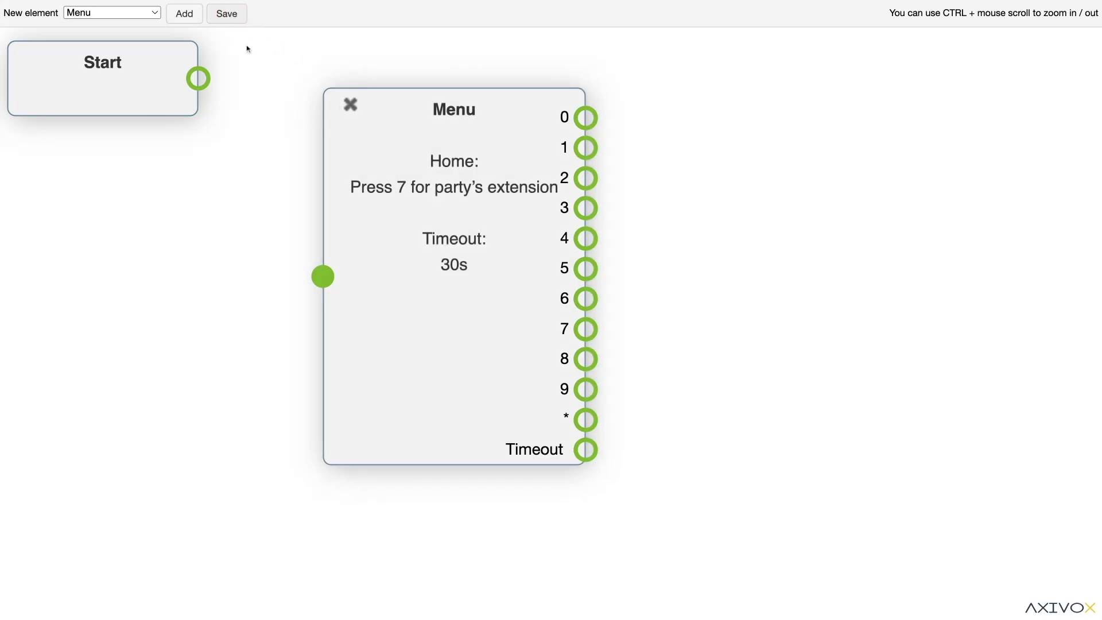
Step: Connect Start's output to the Menu element's input
left_click_drag(202, 87, 324, 277)
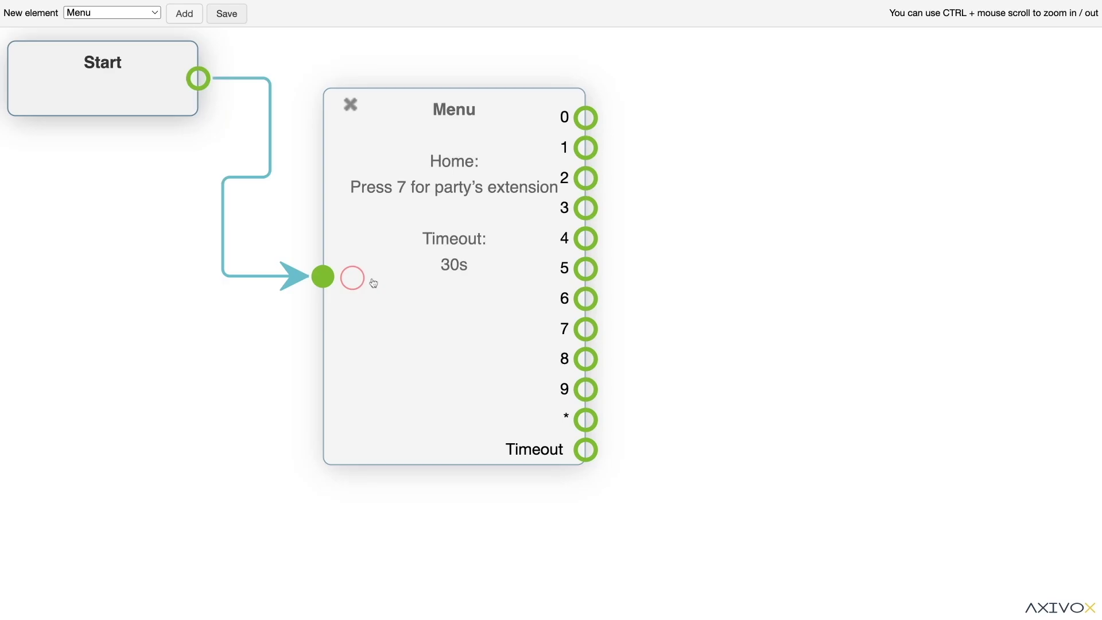
left_click_drag(448, 352, 408, 352)
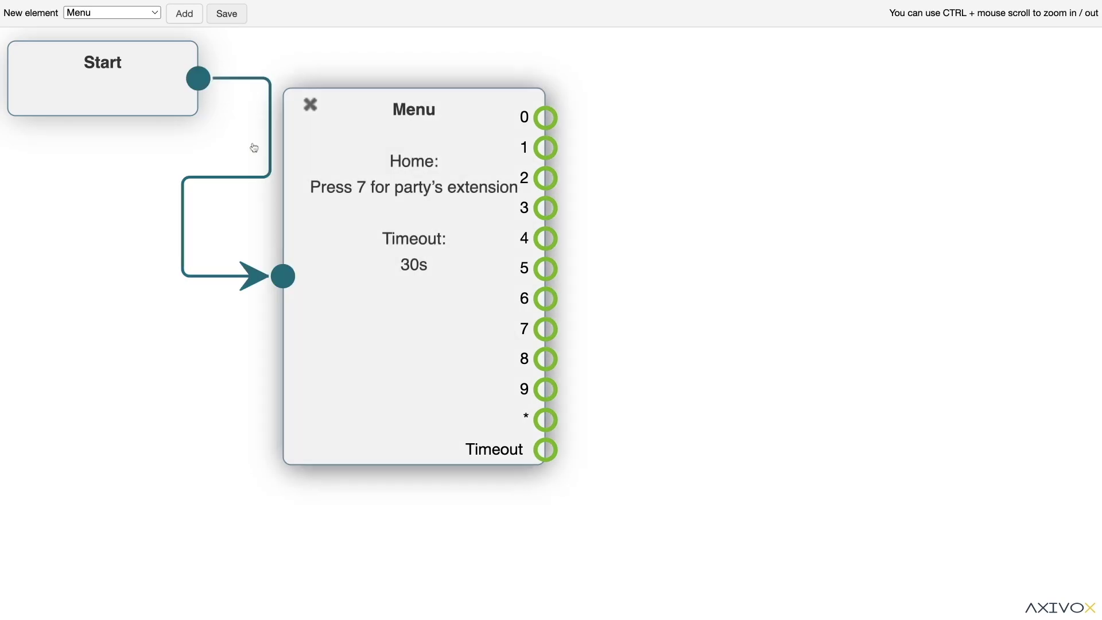
left_click(114, 23)
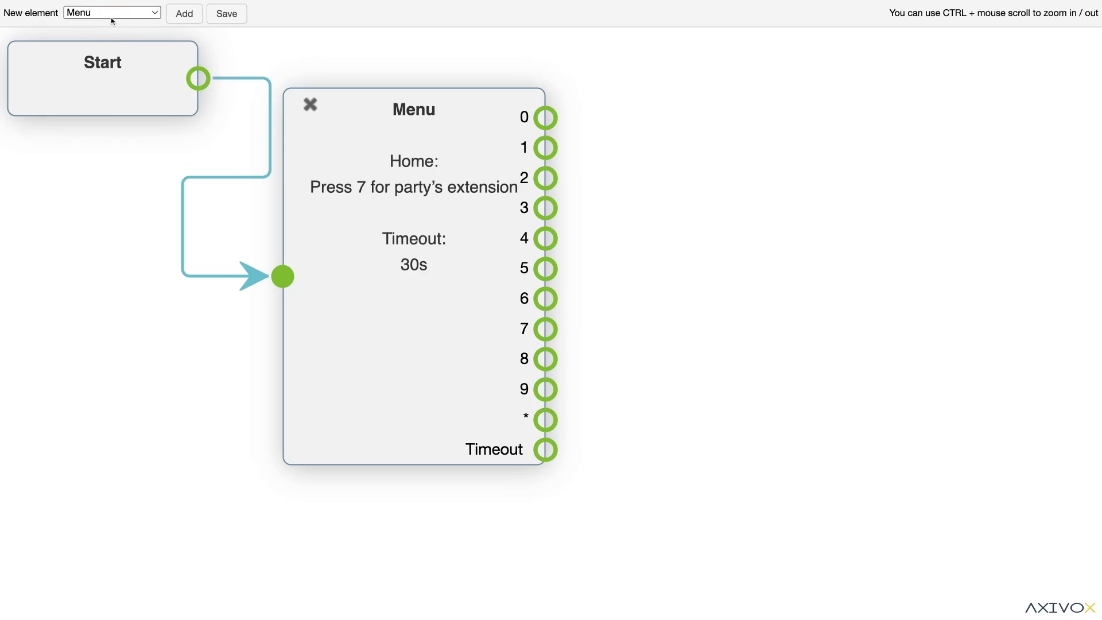
Step: Wire Menu key 7 to a new Play element set to 'Enter extension now'
left_click(159, 16)
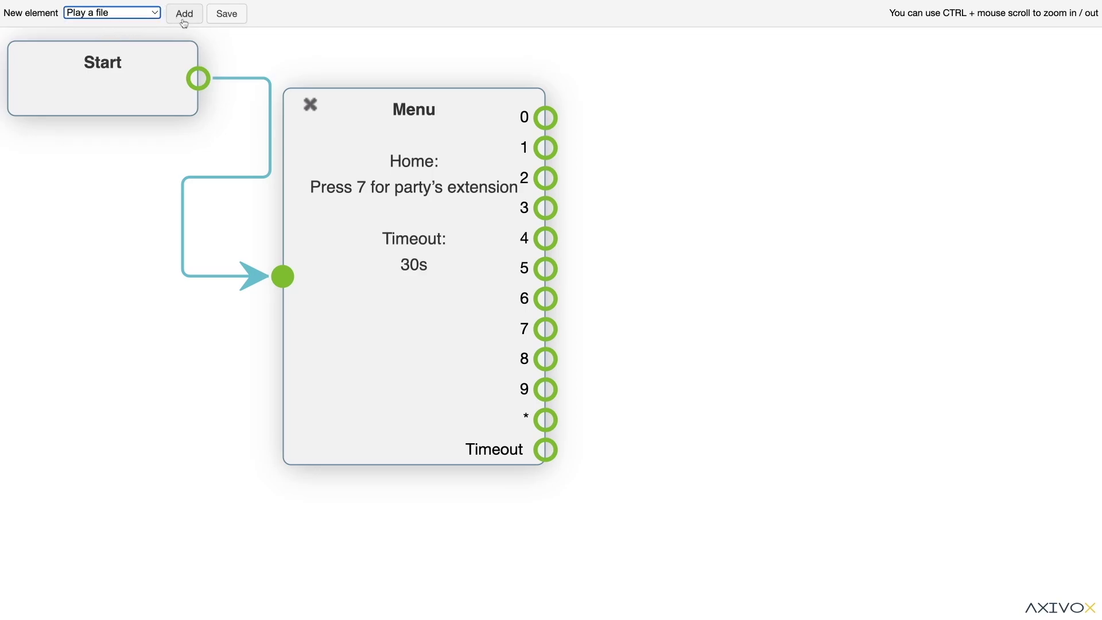
left_click(180, 17)
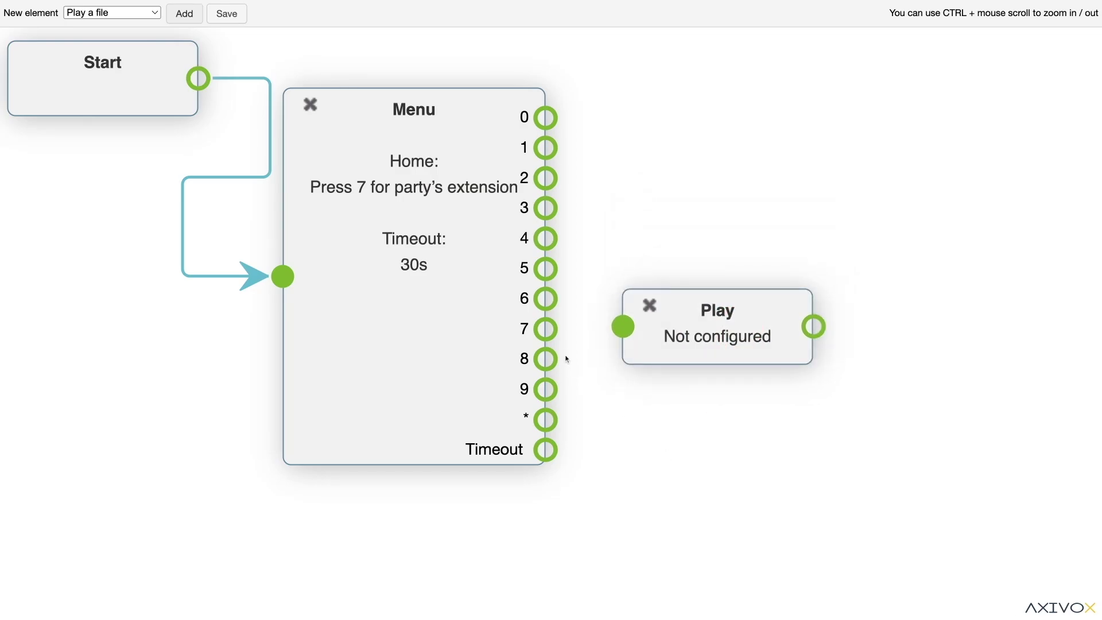
left_click_drag(548, 330, 661, 340)
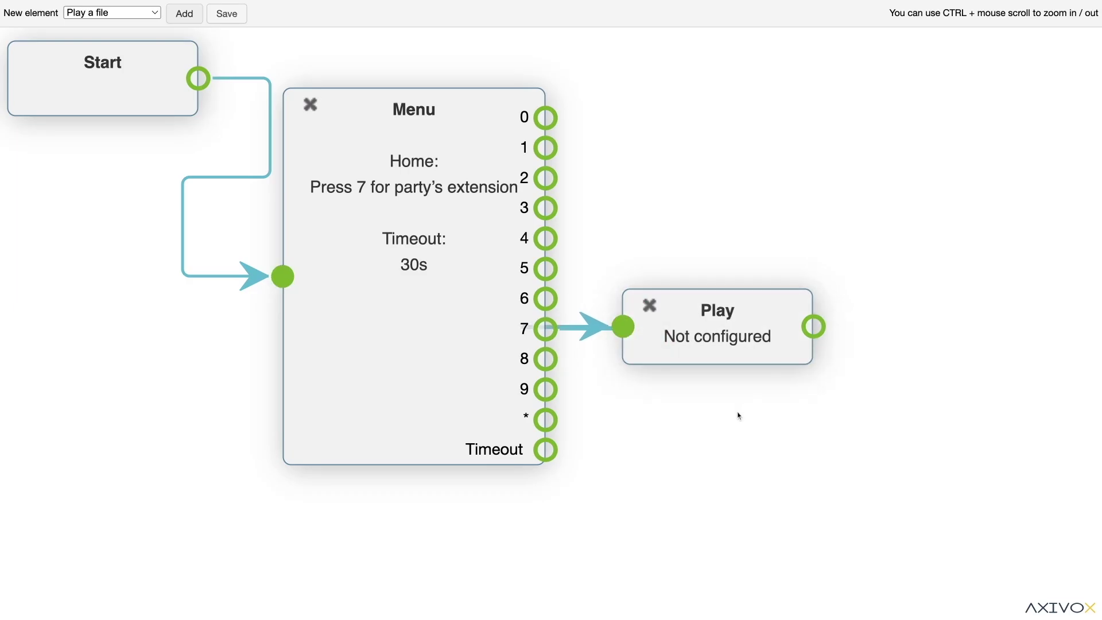
double_click(728, 333)
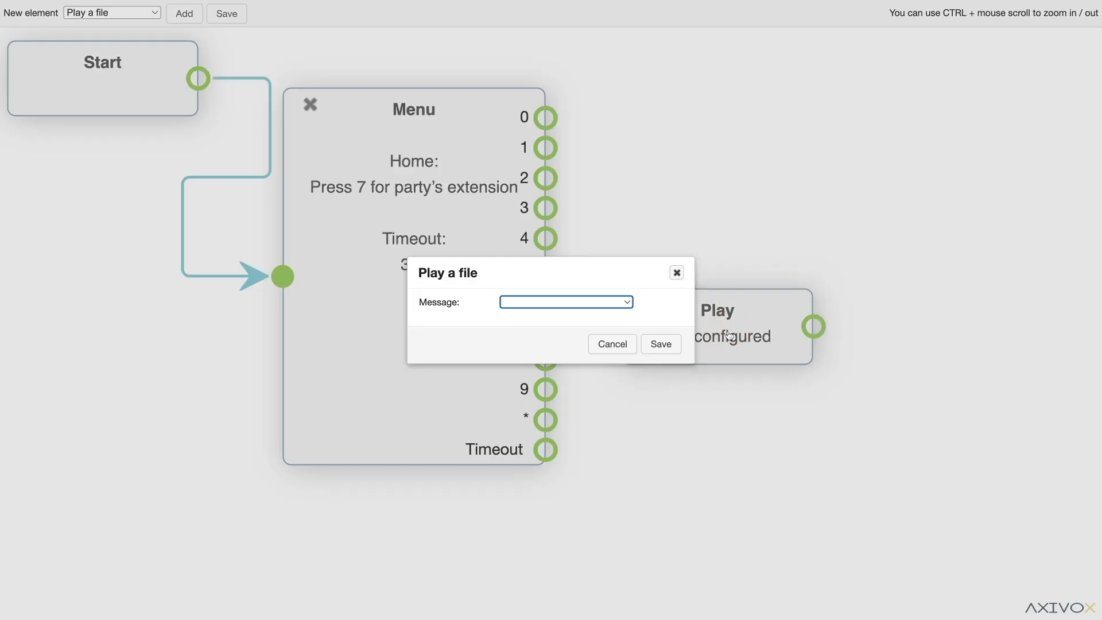
left_click(598, 303)
left_click(600, 314)
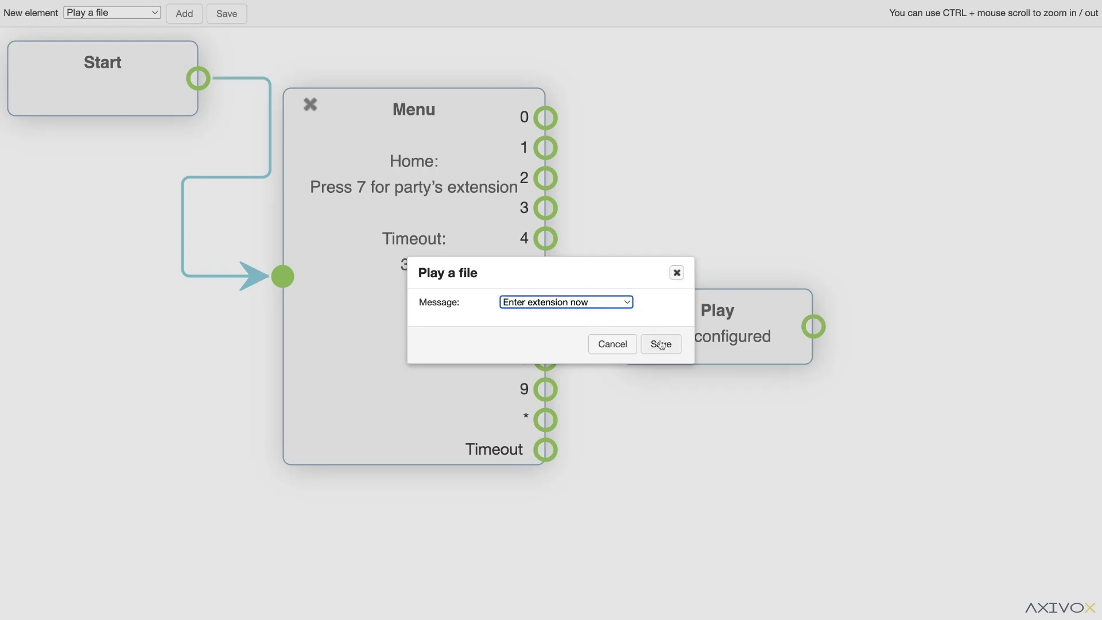
left_click(661, 345)
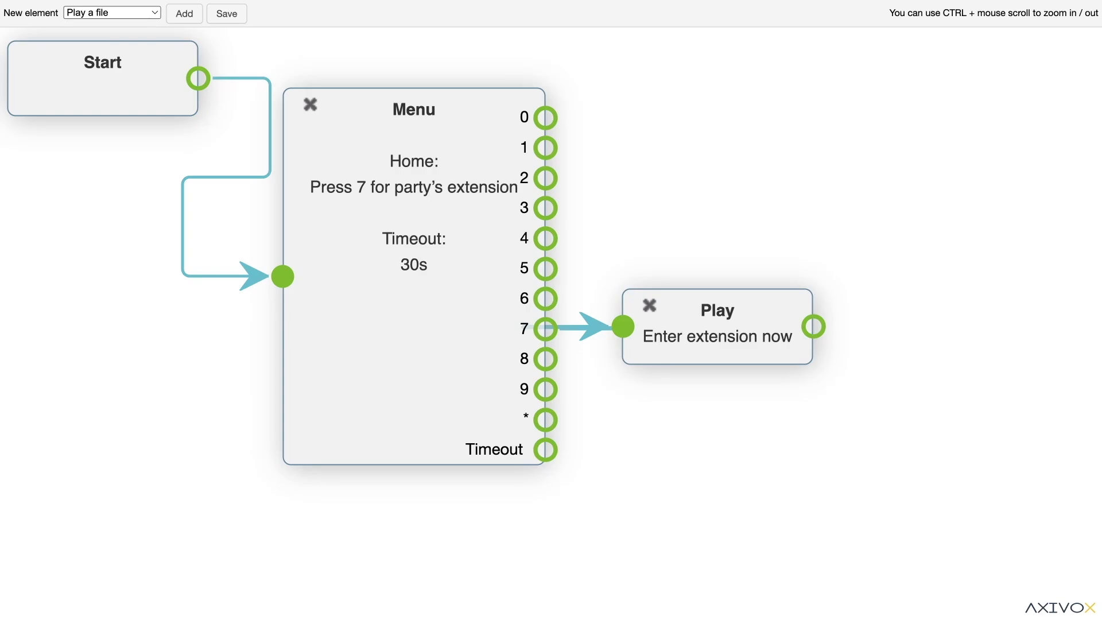
Step: Add a Digital Receptionist with a 30-second timeout, fed from the Play element's output
left_click(151, 12)
left_click(184, 13)
left_click_drag(217, 106, 901, 224)
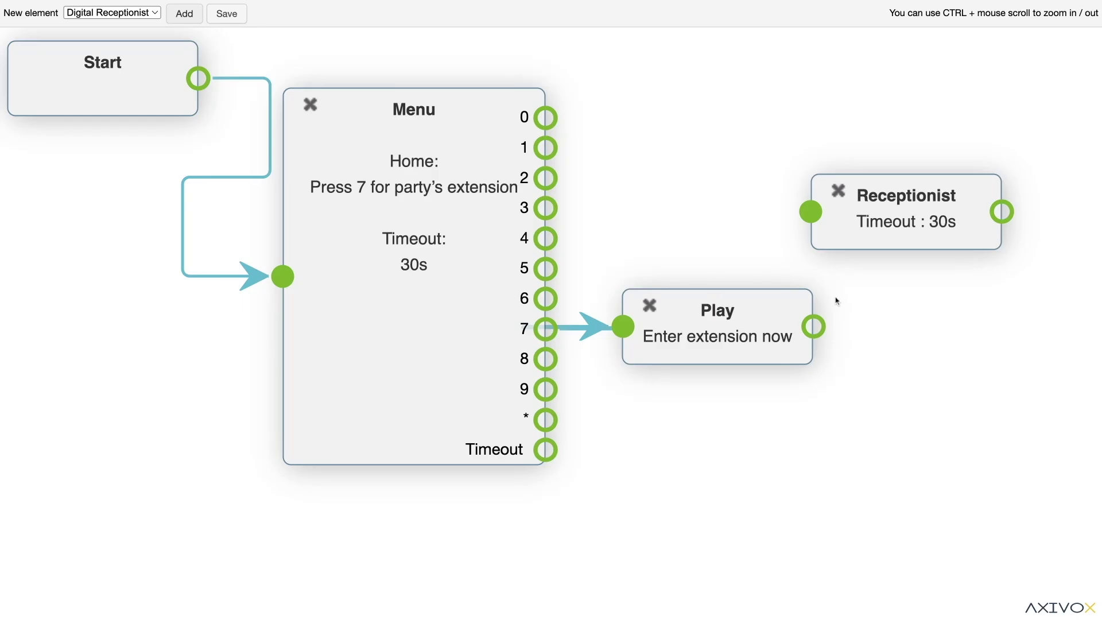
left_click_drag(815, 328, 812, 214)
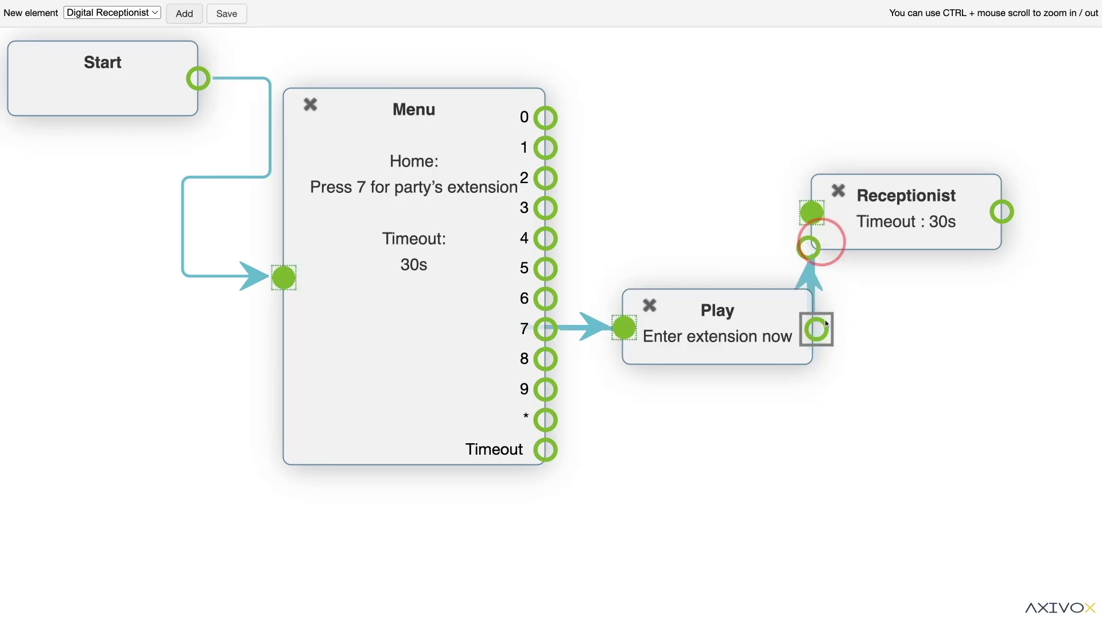
double_click(907, 214)
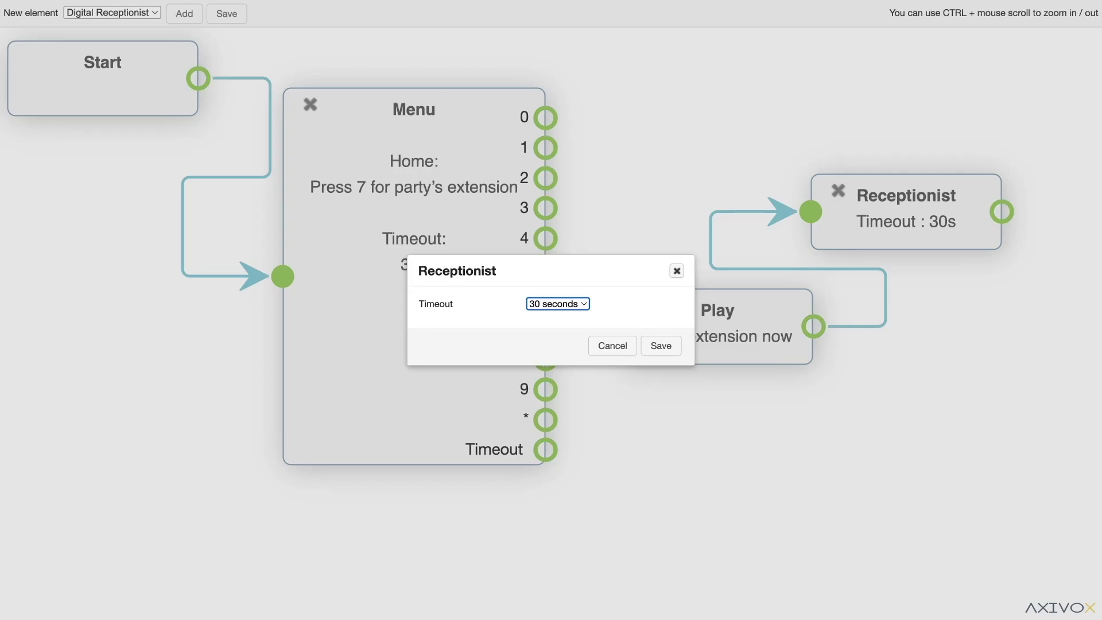
left_click(662, 347)
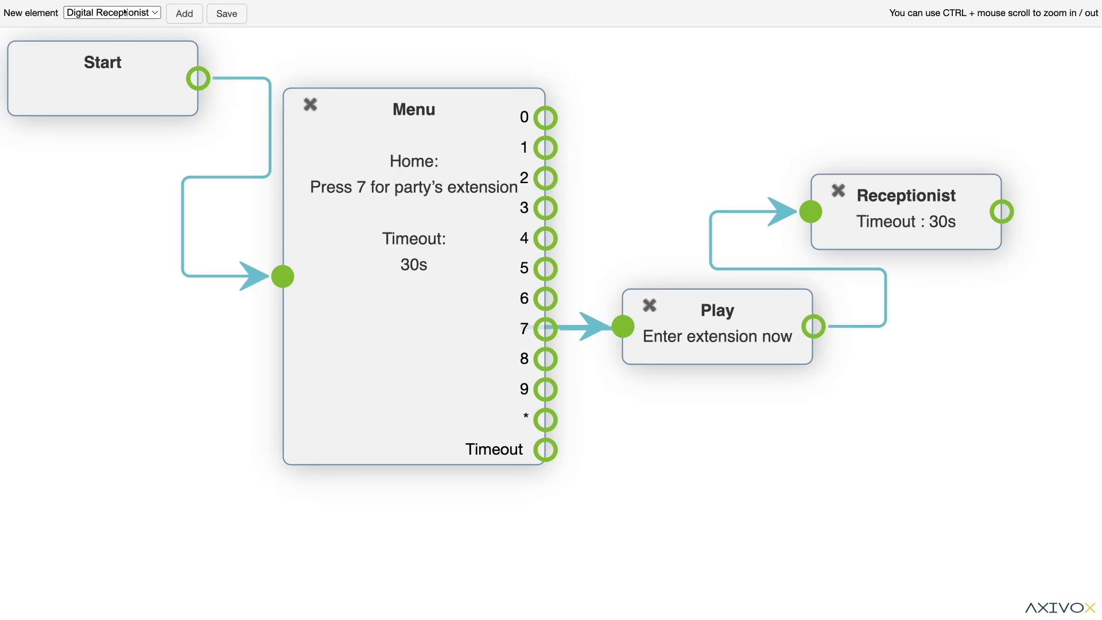
Step: Add a second Play element set to the 'This extension is not valid' message
left_click(184, 13)
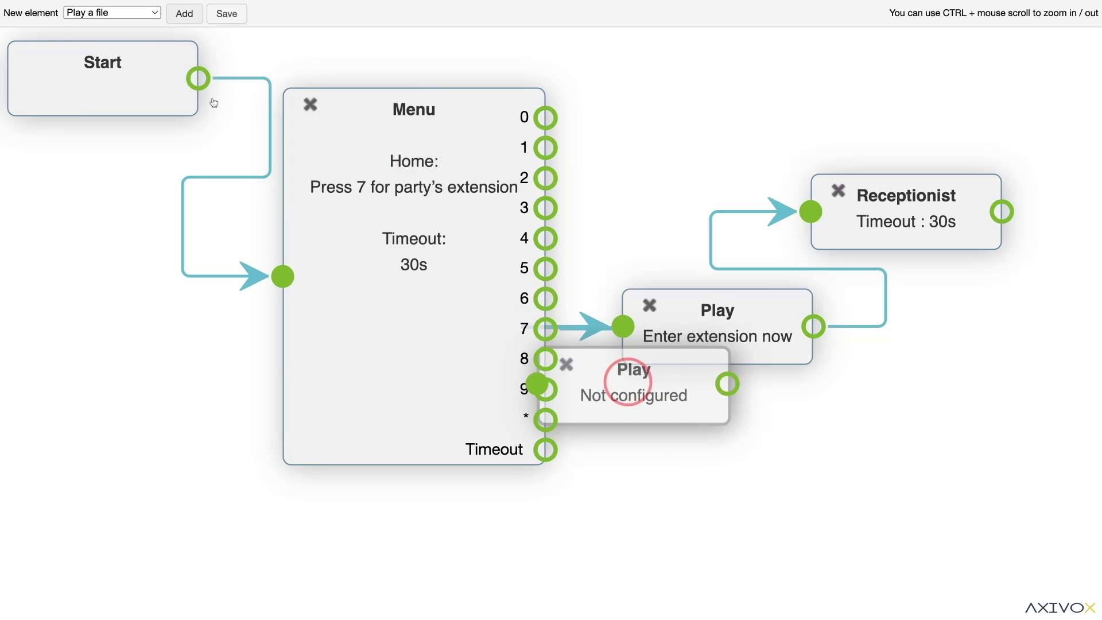
left_click_drag(628, 382, 917, 466)
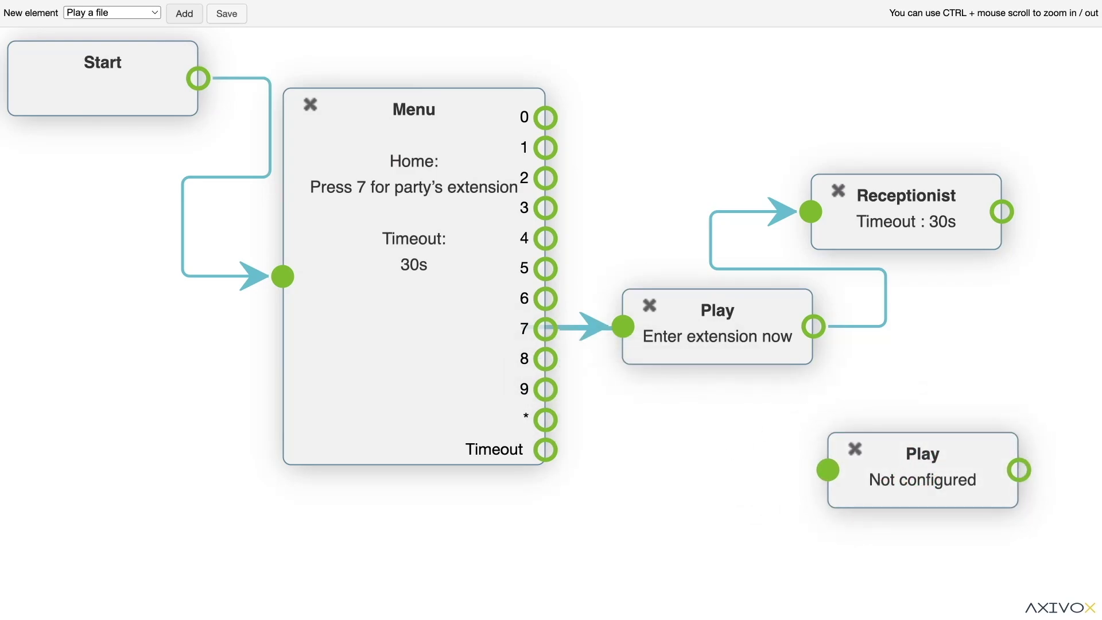
left_click(896, 477)
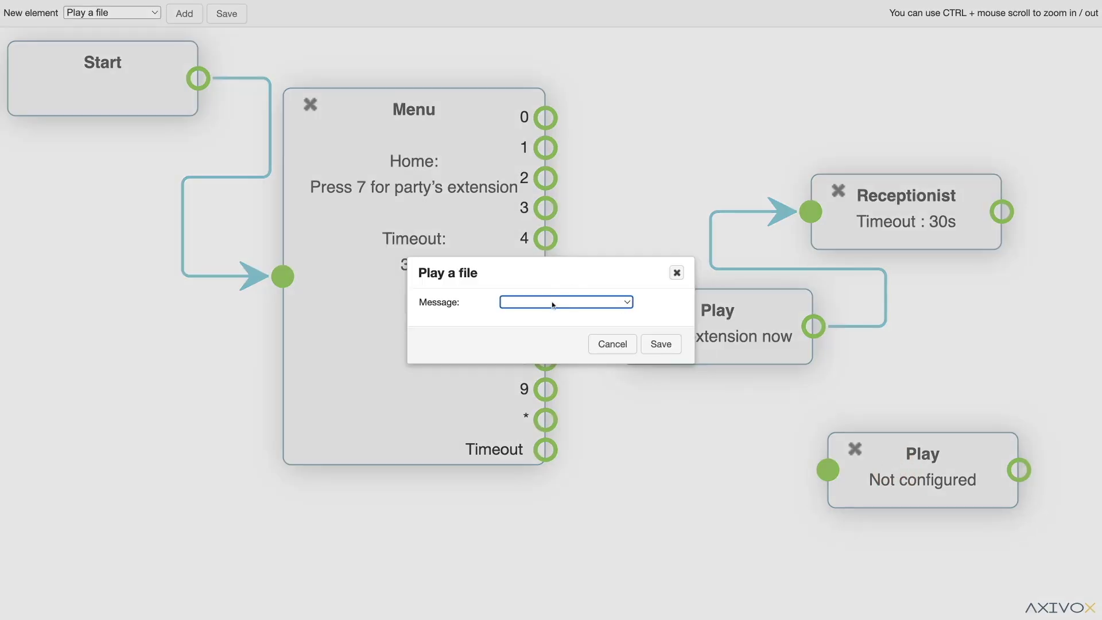
left_click(550, 304)
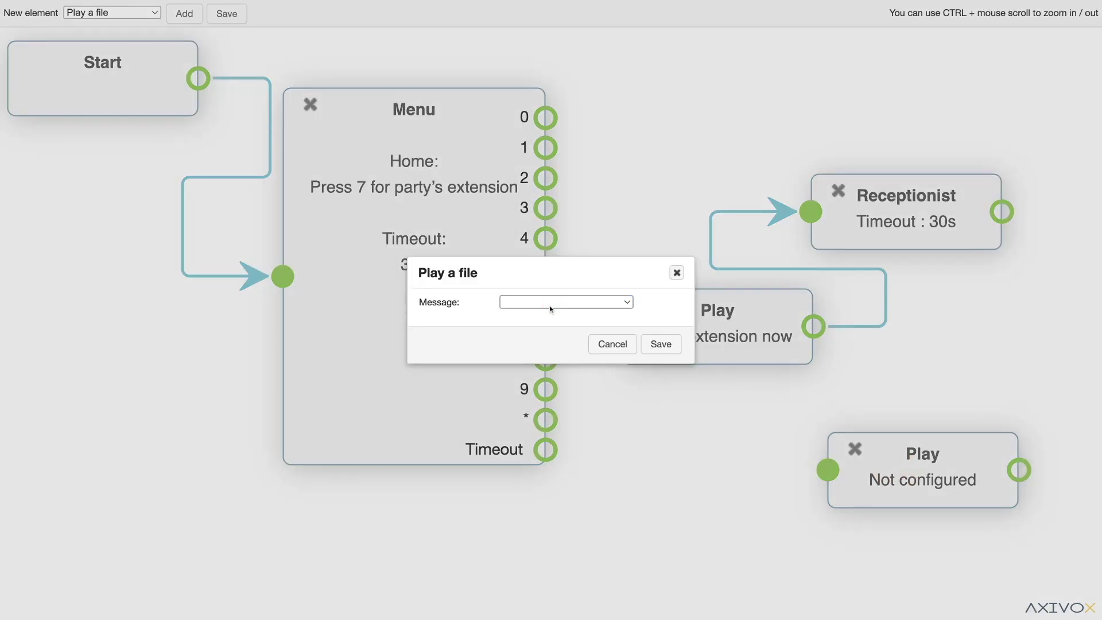
left_click(567, 302)
left_click(661, 344)
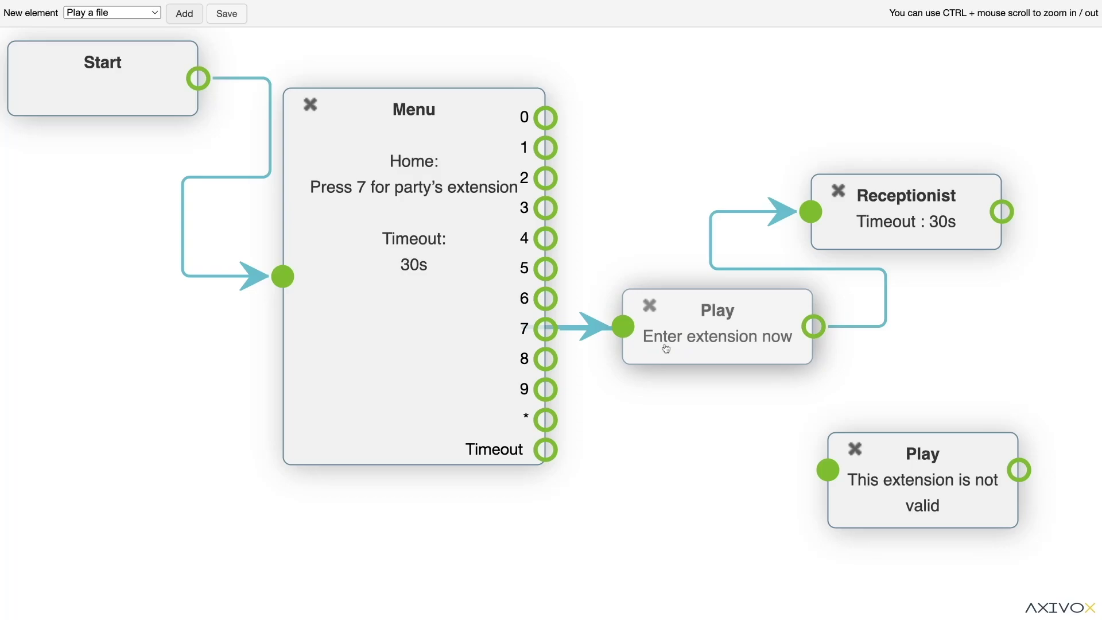
Step: Link the Receptionist to the invalid-extension message, loop it back to the Menu, and save
left_click_drag(1005, 217, 828, 470)
left_click_drag(970, 454, 856, 519)
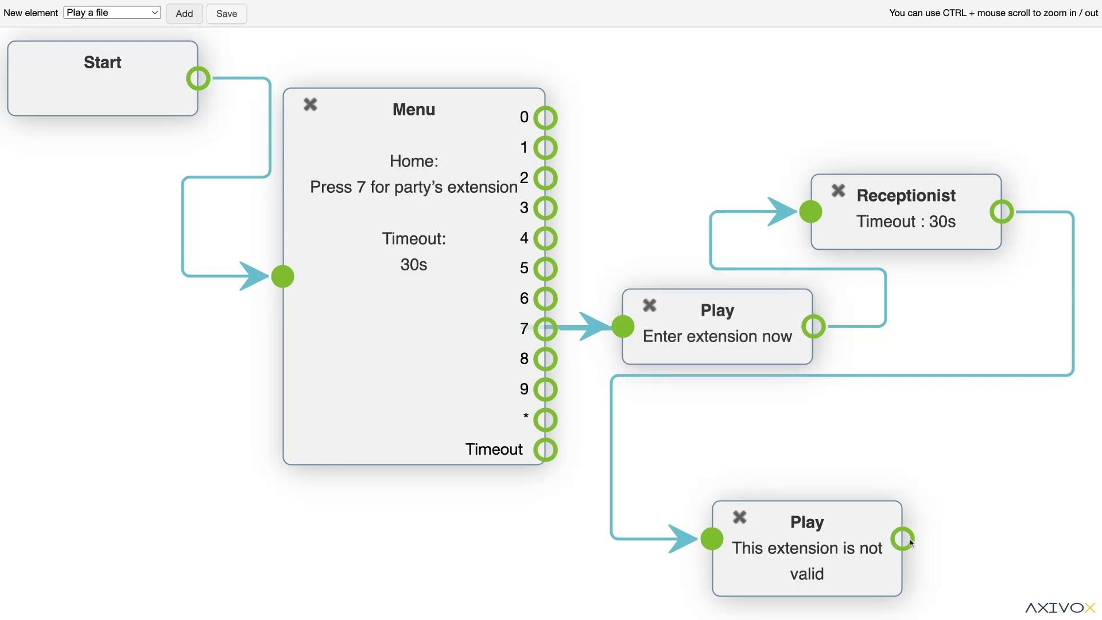
left_click_drag(906, 541, 310, 307)
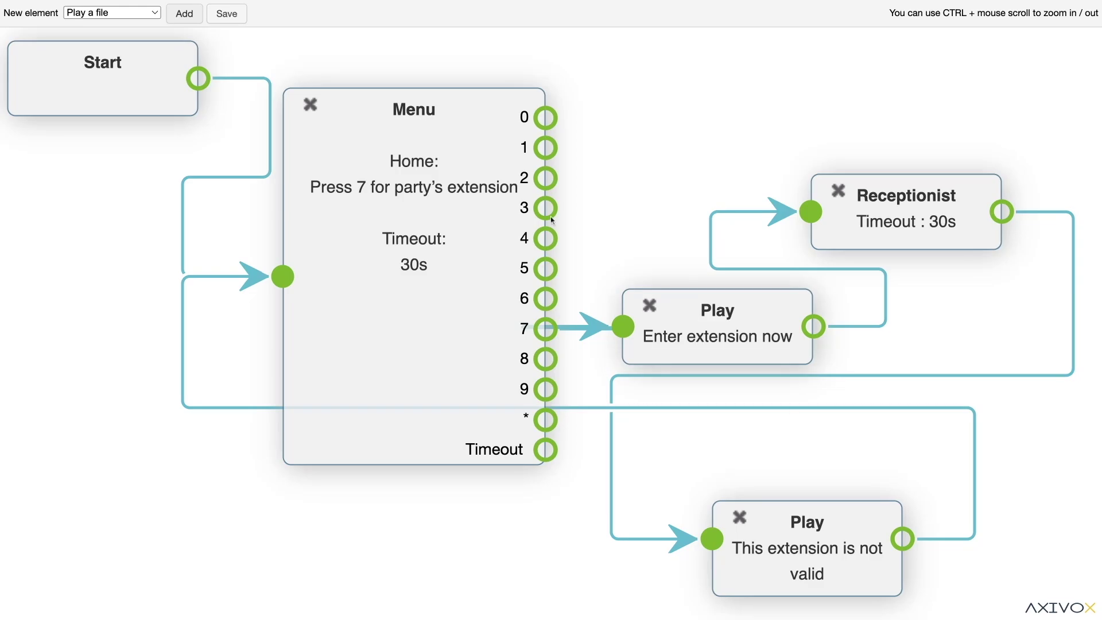
left_click(235, 17)
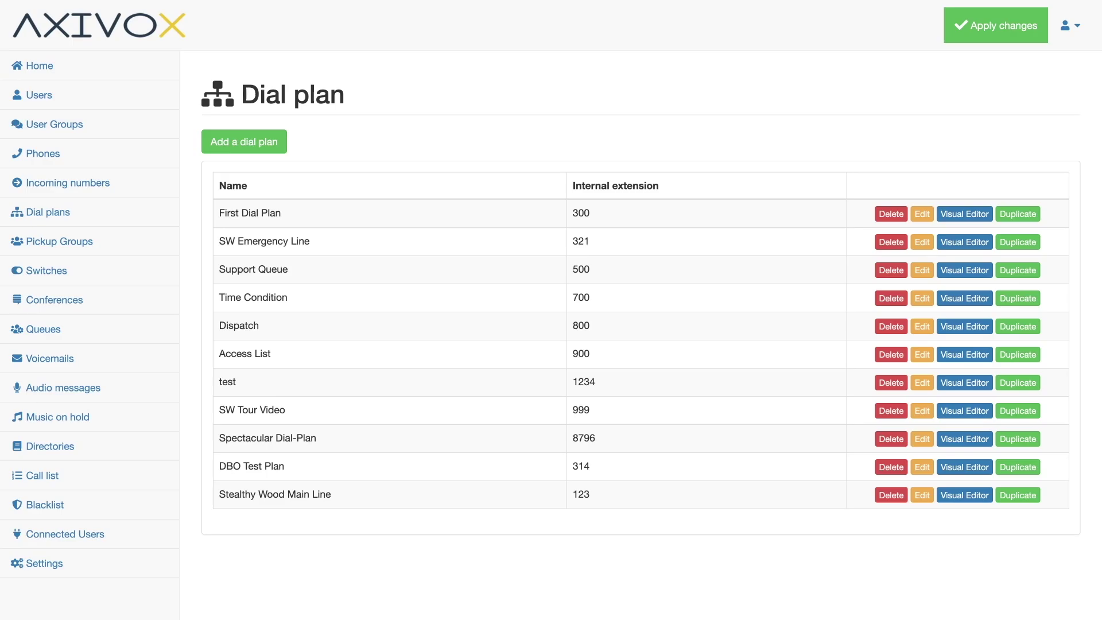
Step: In the Time Condition plan, add a time condition element connected from Start
left_click(964, 298)
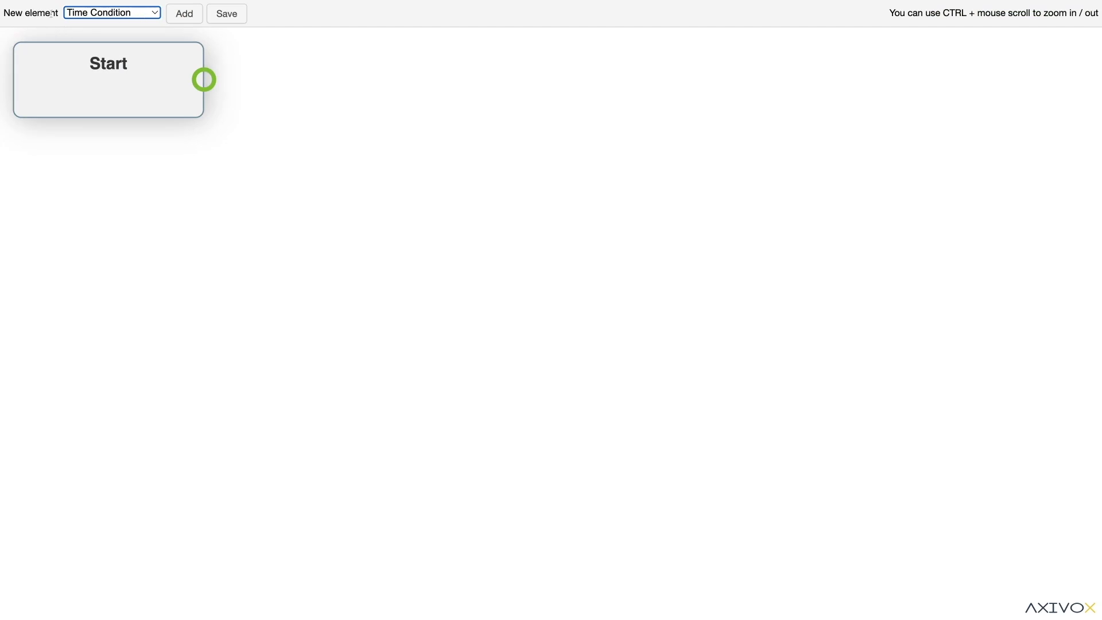
left_click(175, 13)
left_click(156, 98)
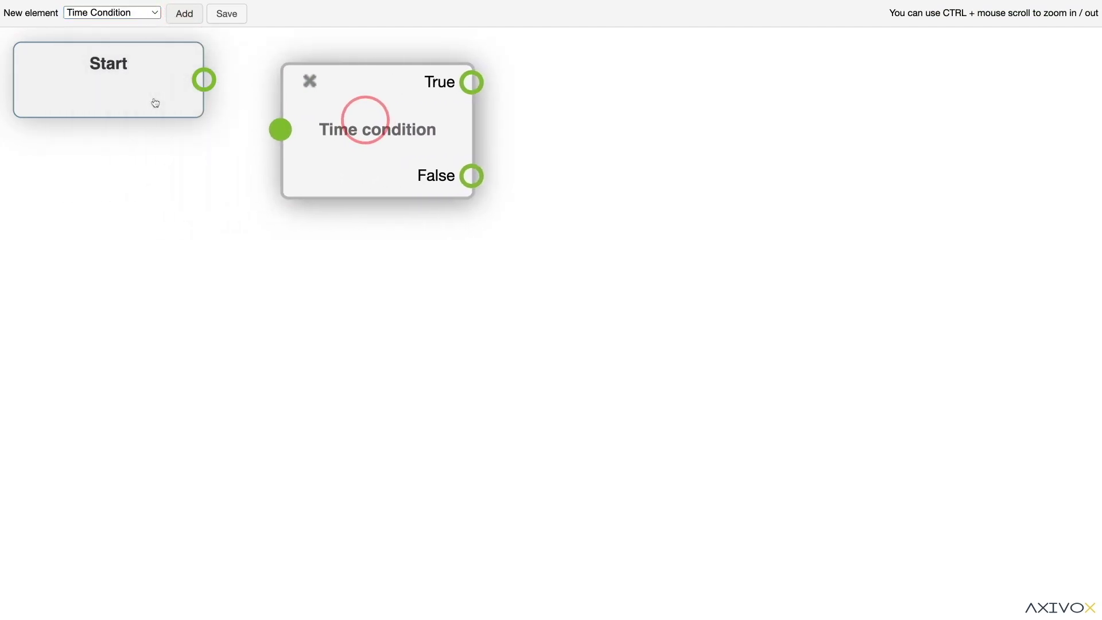
left_click_drag(215, 85, 294, 139)
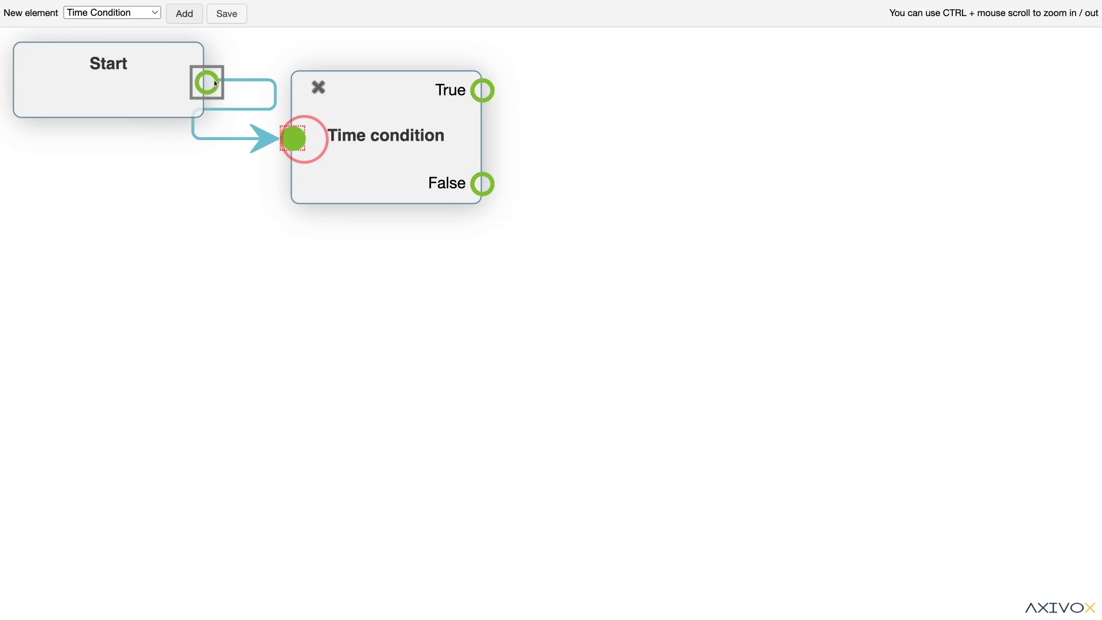
double_click(408, 170)
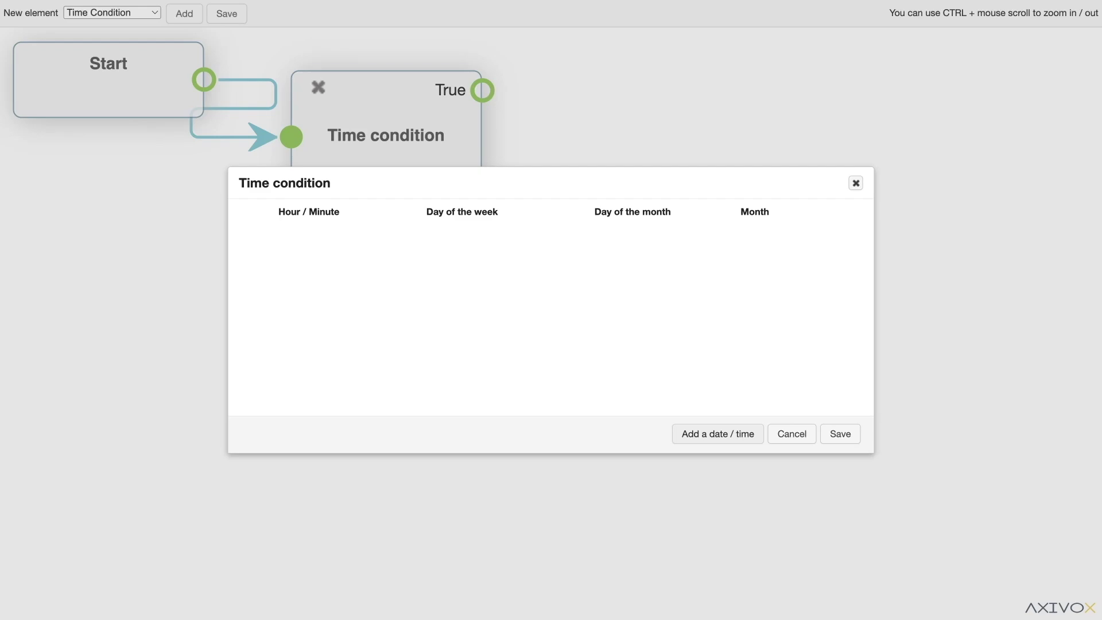
Step: Add a date/time rule: all weekdays, day 4 to 4, July
left_click(722, 437)
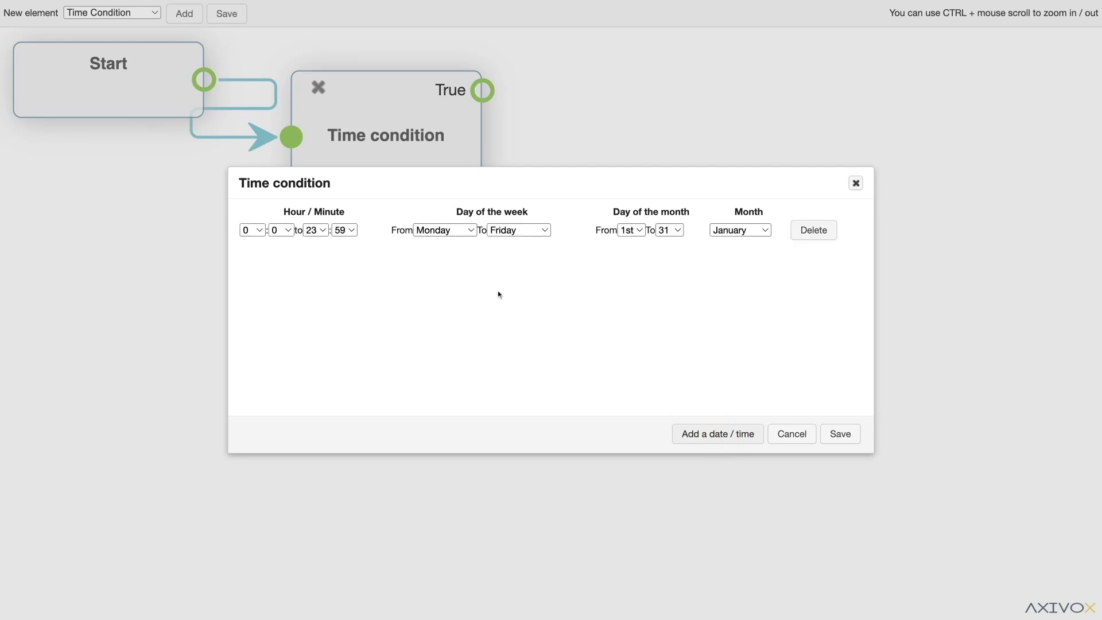
left_click(441, 229)
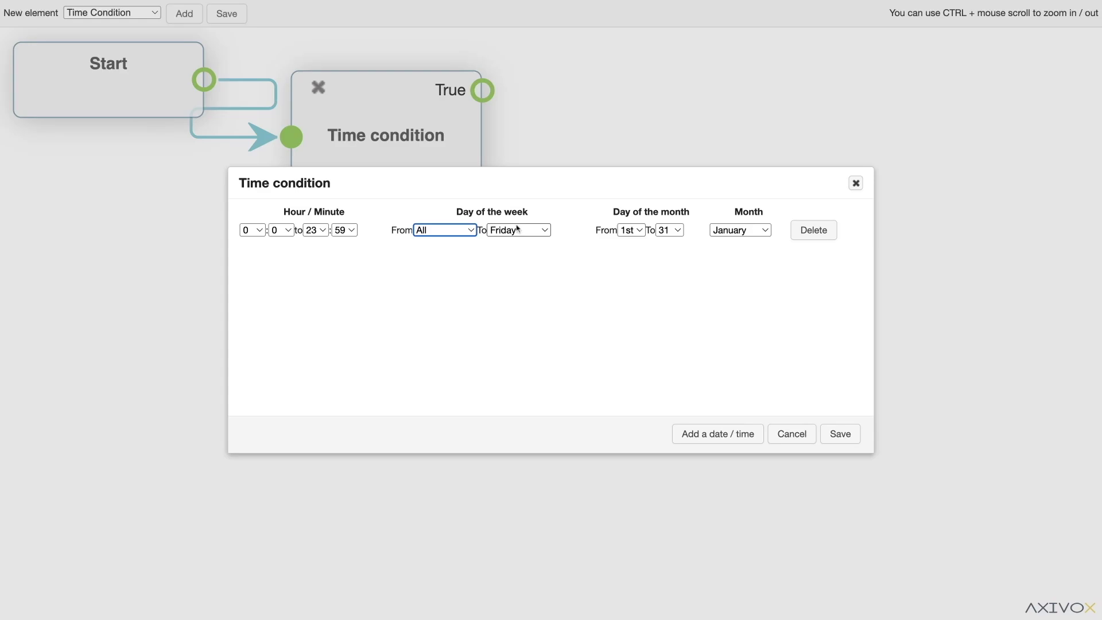
left_click(517, 230)
left_click(635, 232)
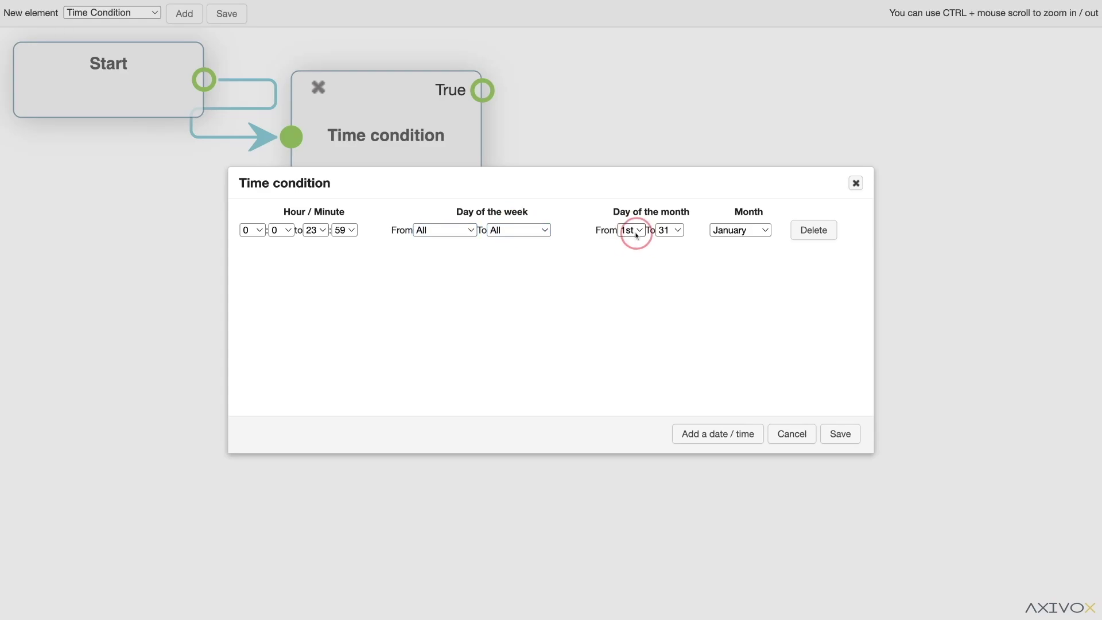
key("4")
key("4")
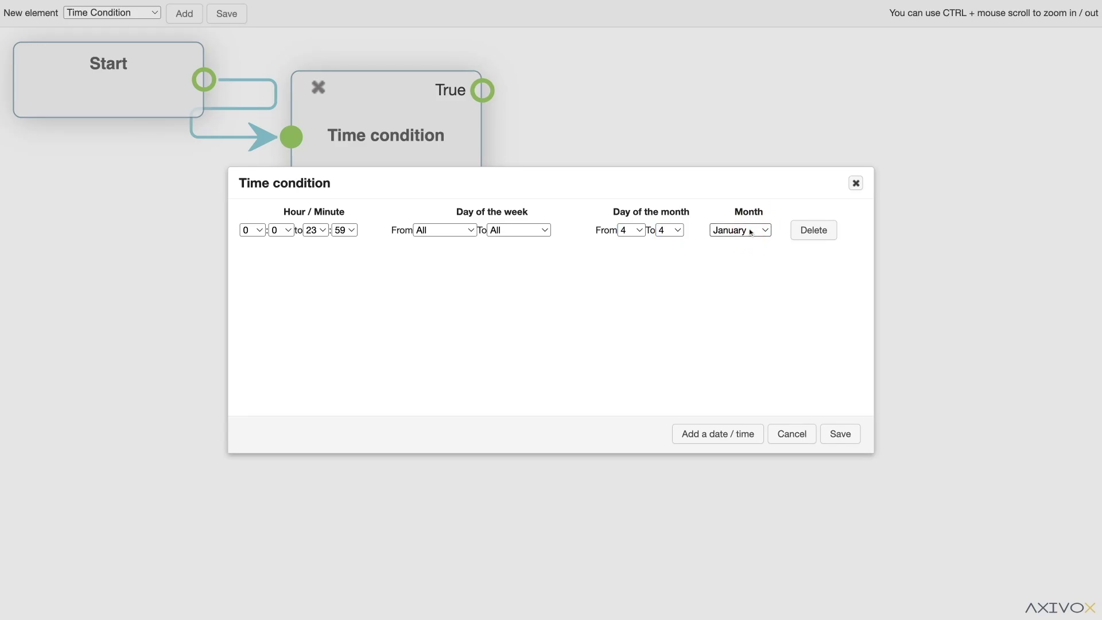
key("j")
key("j")
left_click(835, 432)
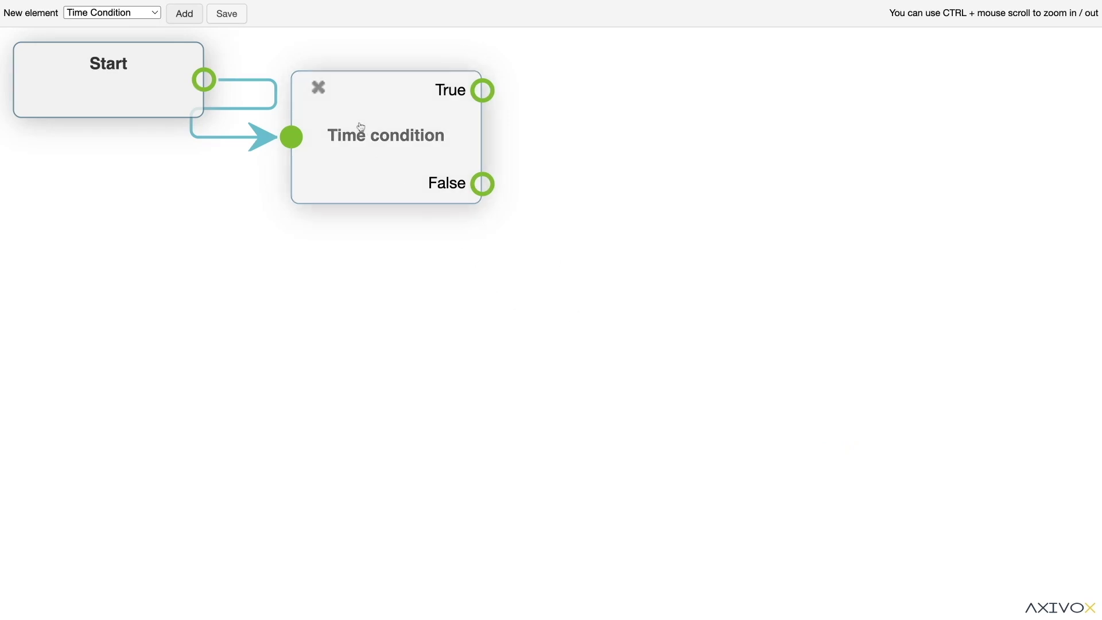
Step: Add a Voicemail element and route the time condition's True branch to it
left_click_drag(360, 129, 374, 234)
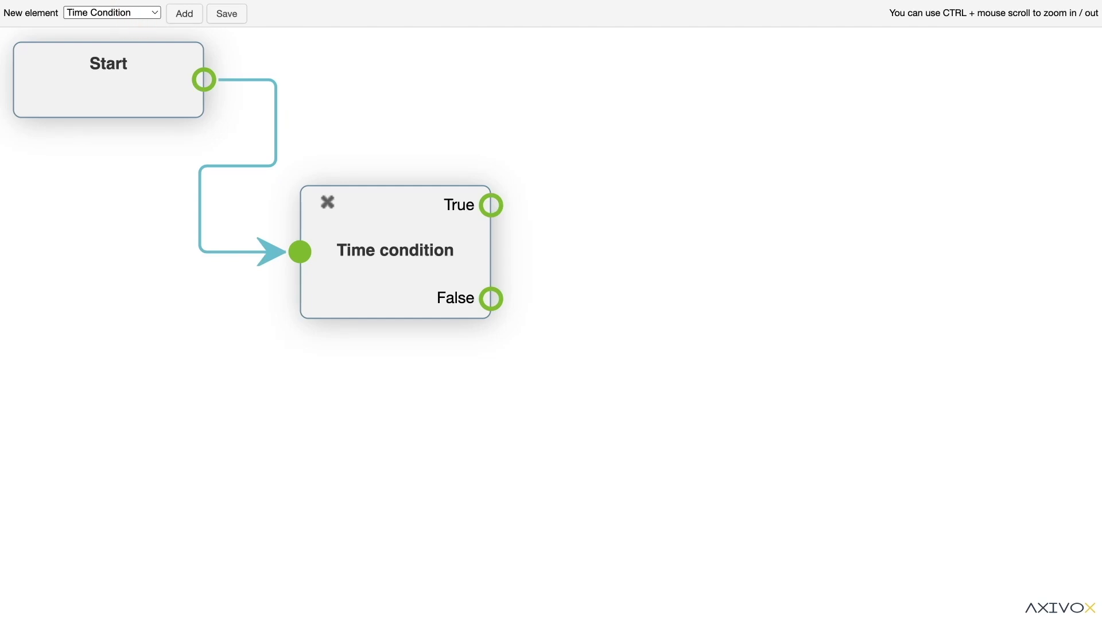
left_click(155, 32)
left_click(182, 15)
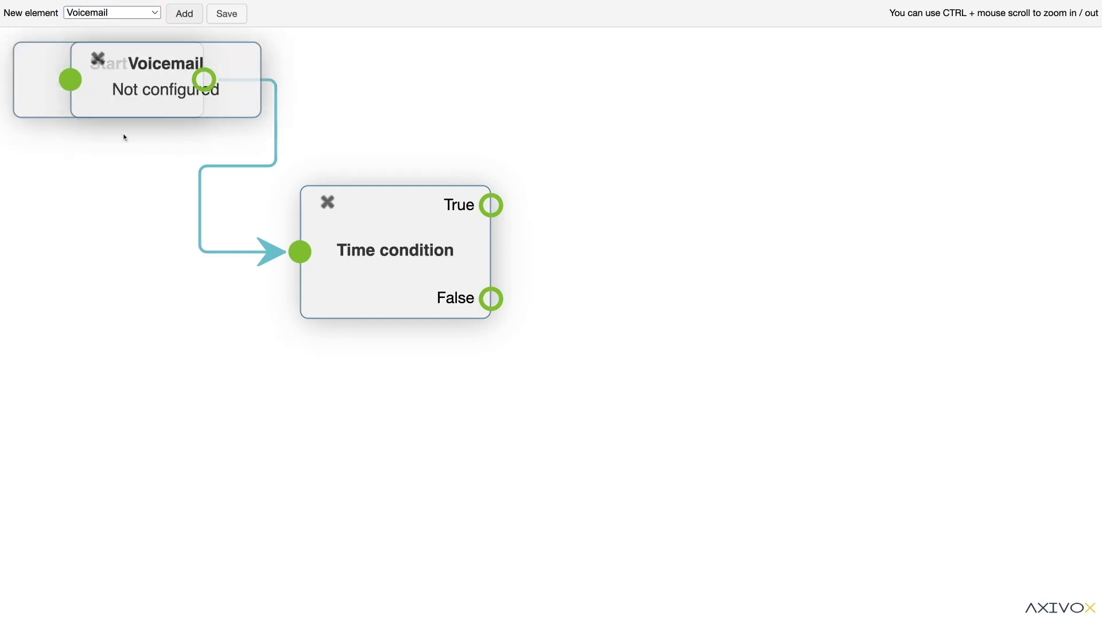
left_click_drag(187, 71, 661, 116)
left_click(491, 206)
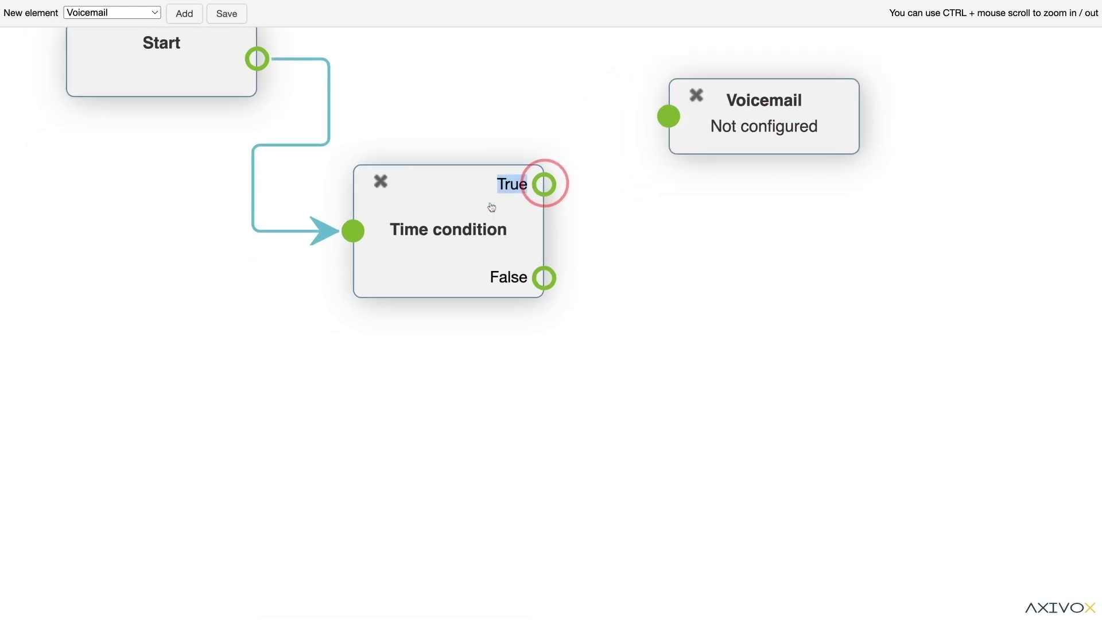
left_click_drag(513, 260, 632, 191)
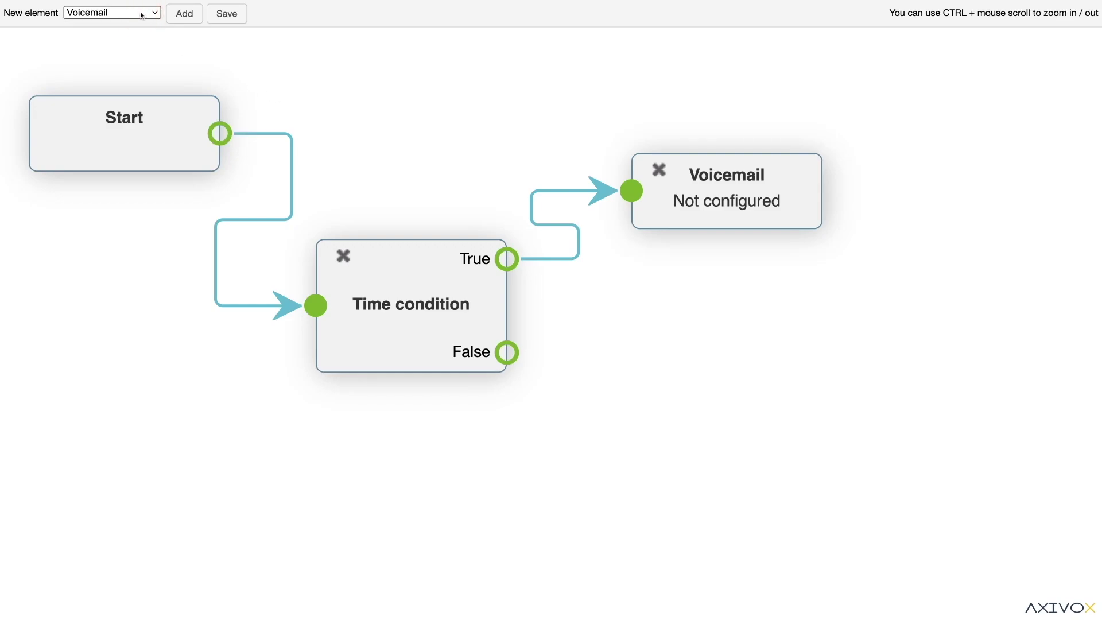
Step: Add a Menu element below the voicemail and route the False branch to it
left_click(109, 12)
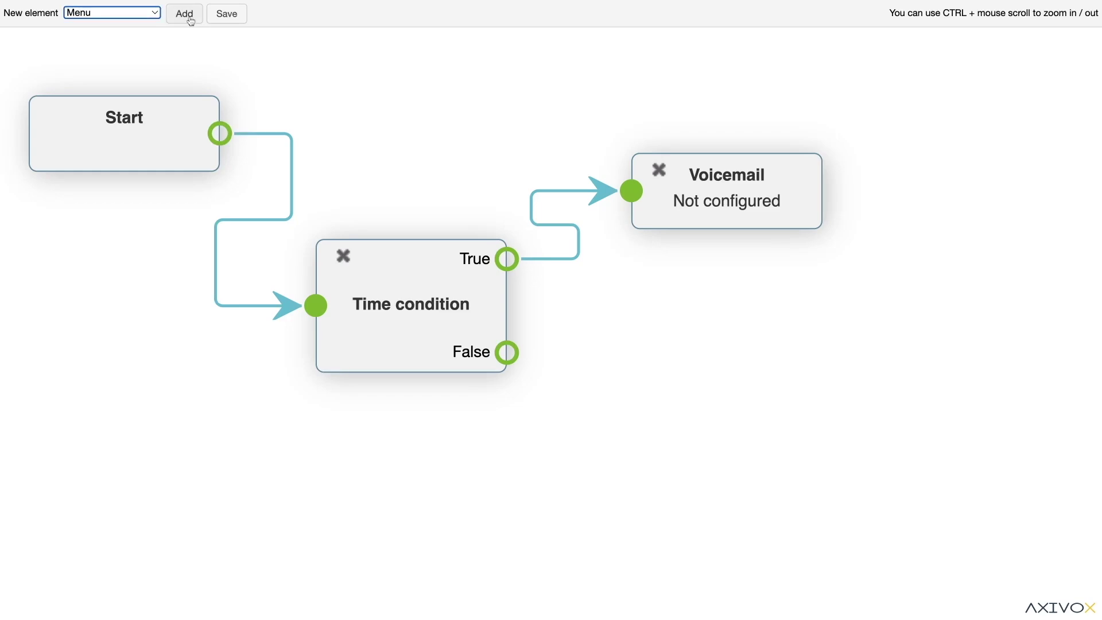
left_click(185, 13)
left_click_drag(193, 289, 778, 431)
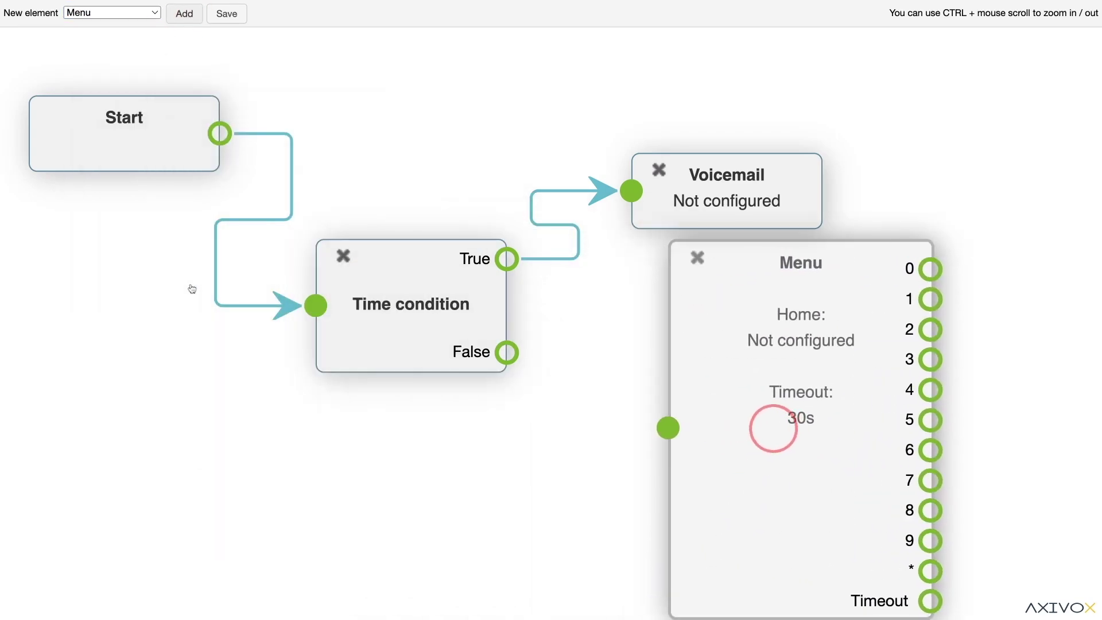
left_click_drag(510, 353, 668, 427)
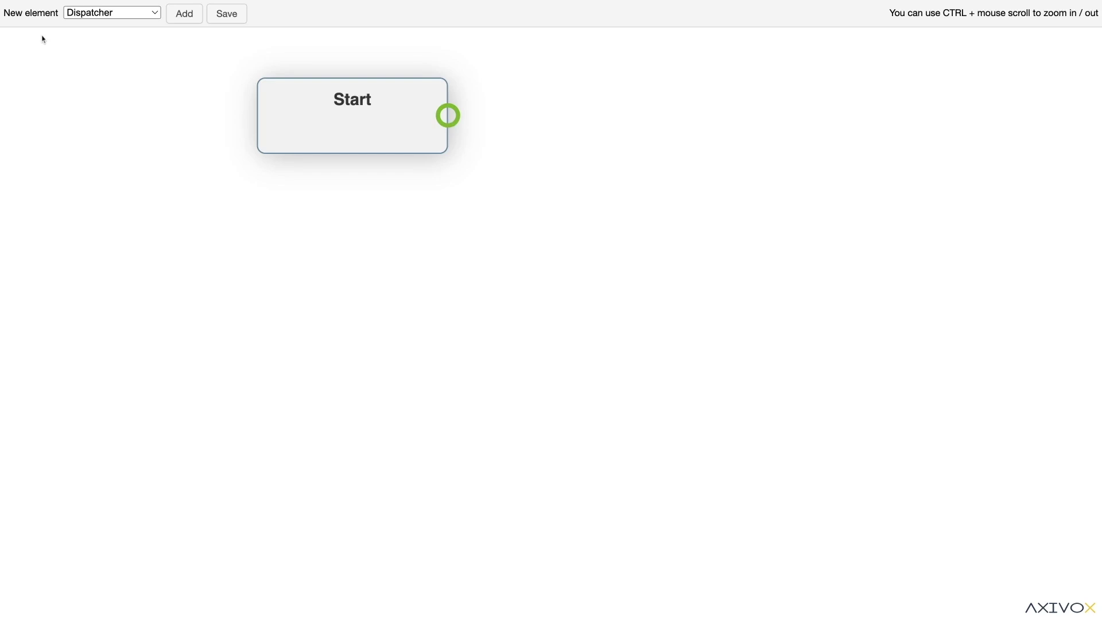
Step: Add a Dispatcher to the right of Start and connect Start to it
left_click(184, 13)
left_click_drag(183, 141, 615, 140)
left_click_drag(451, 119, 574, 116)
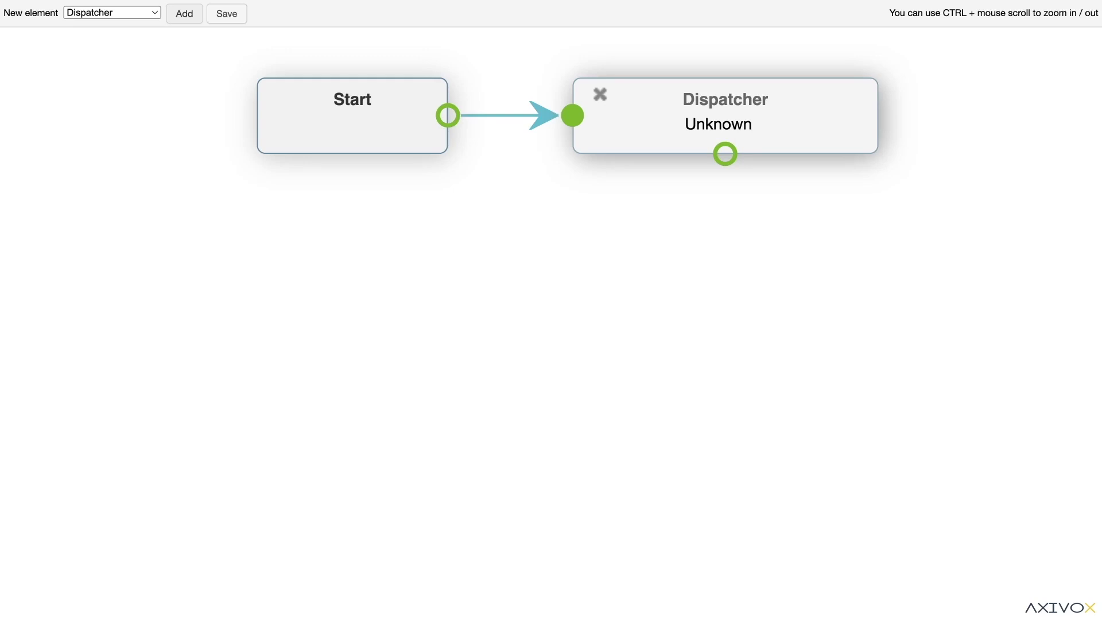
Step: Add a dispatcher rule named 'US or CA' matching 001\d+
left_click(705, 104)
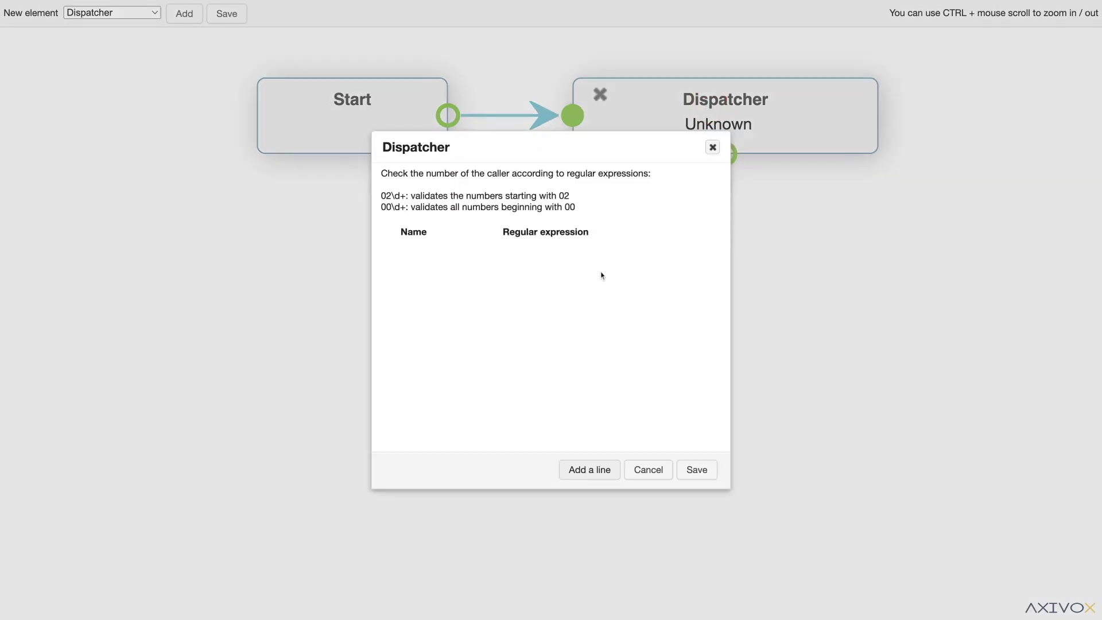
left_click(588, 469)
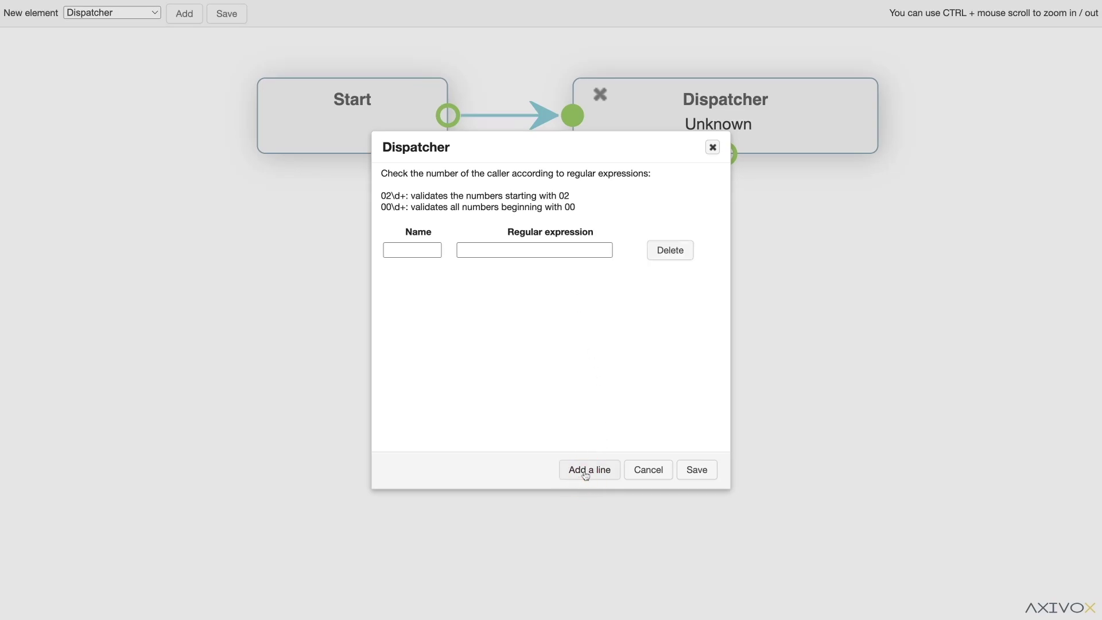
left_click(410, 249)
type("US or CS")
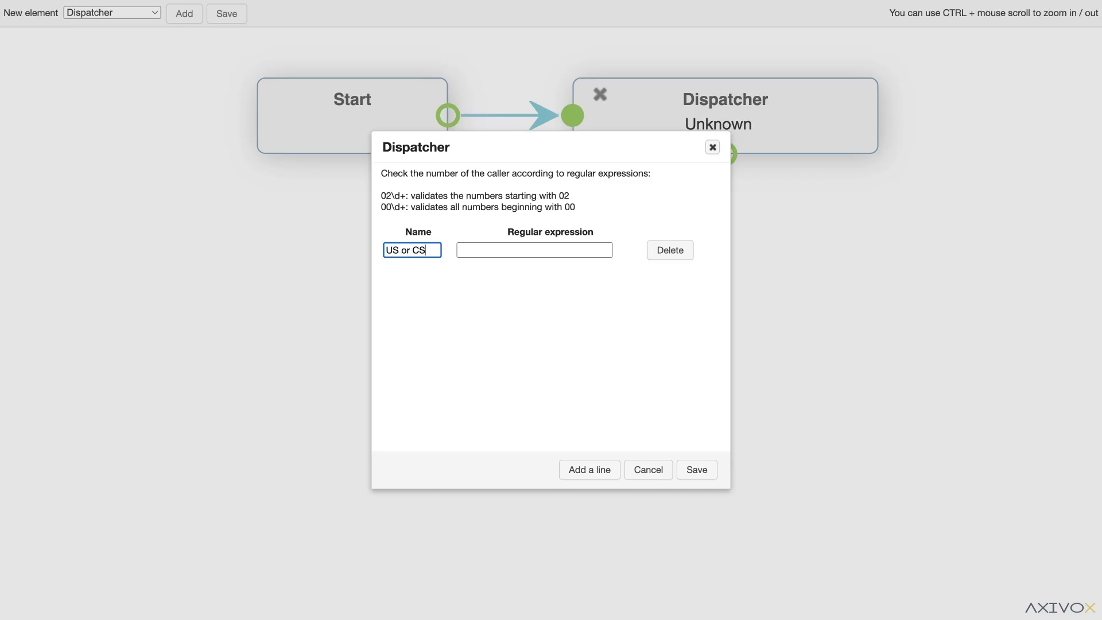
key("BackSpace")
type("A")
left_click(475, 255)
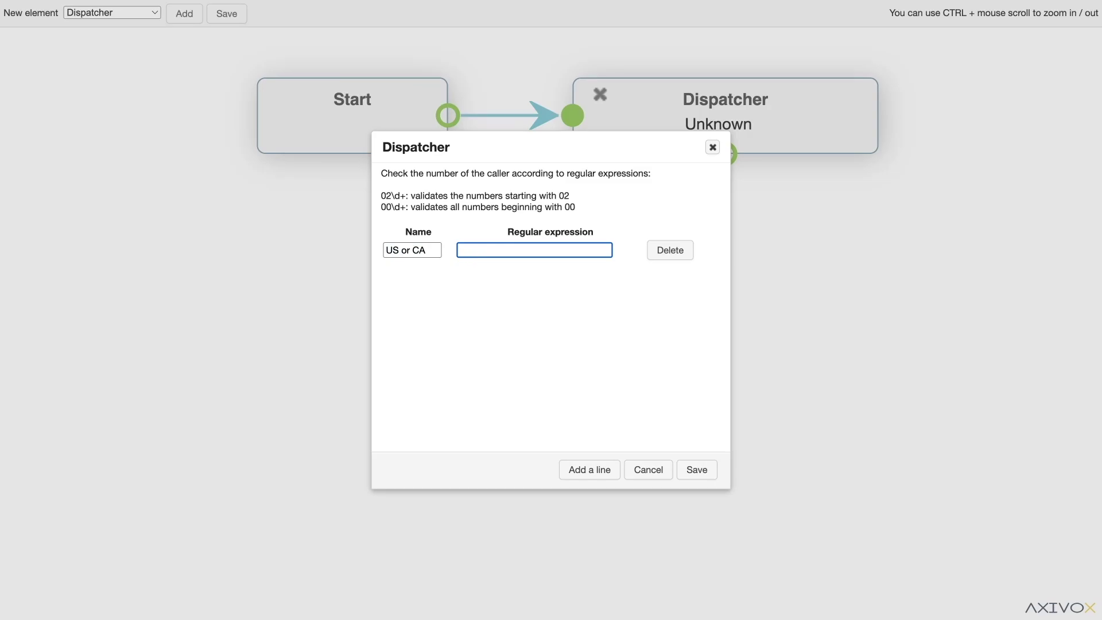
type("001\\d+")
Step: Add an 'MX' rule matching 0052\d+ and save the dispatcher rules
left_click(590, 469)
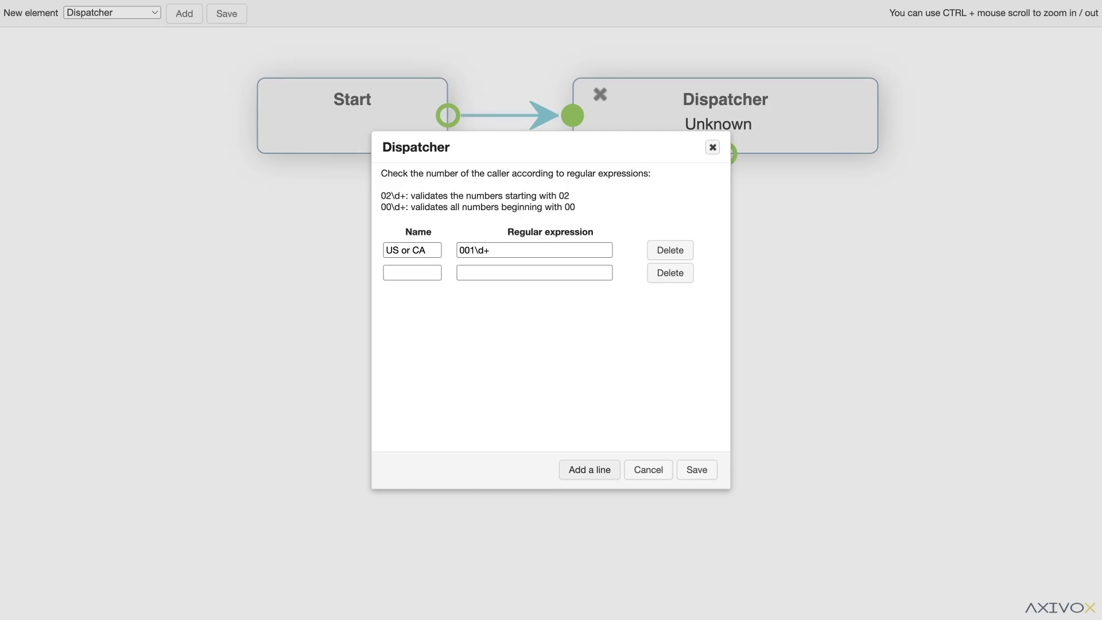
left_click(419, 275)
type("MX")
left_click(496, 274)
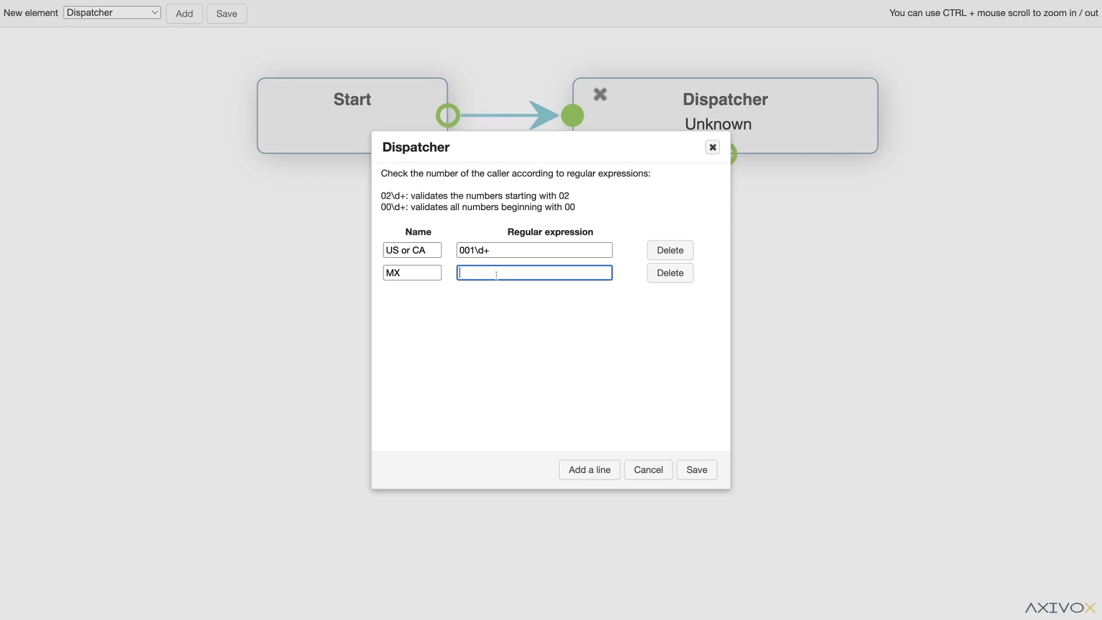
type("0052\\d+")
left_click(697, 469)
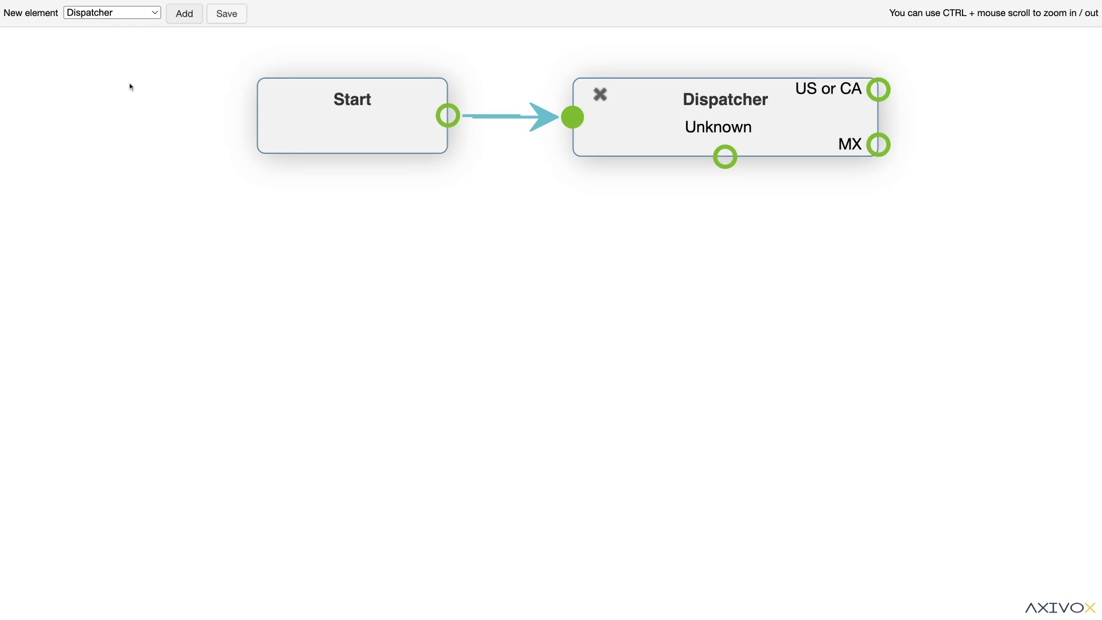
Step: Add a Call element and connect the Dispatcher's US or CA branch to it
left_click(71, 16)
left_click(120, 50)
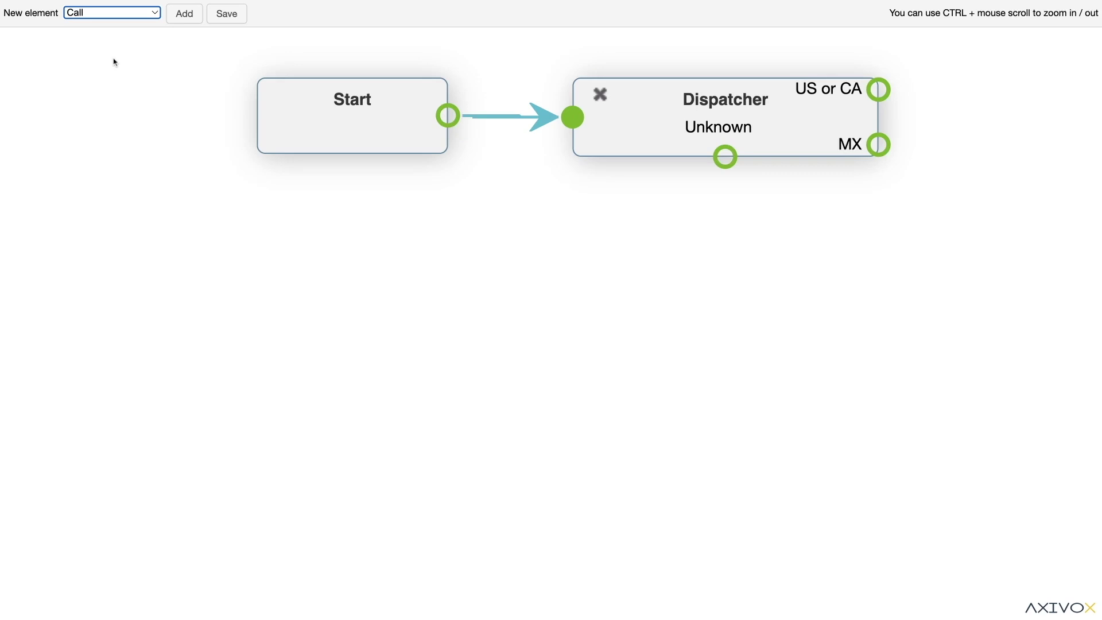
left_click(185, 13)
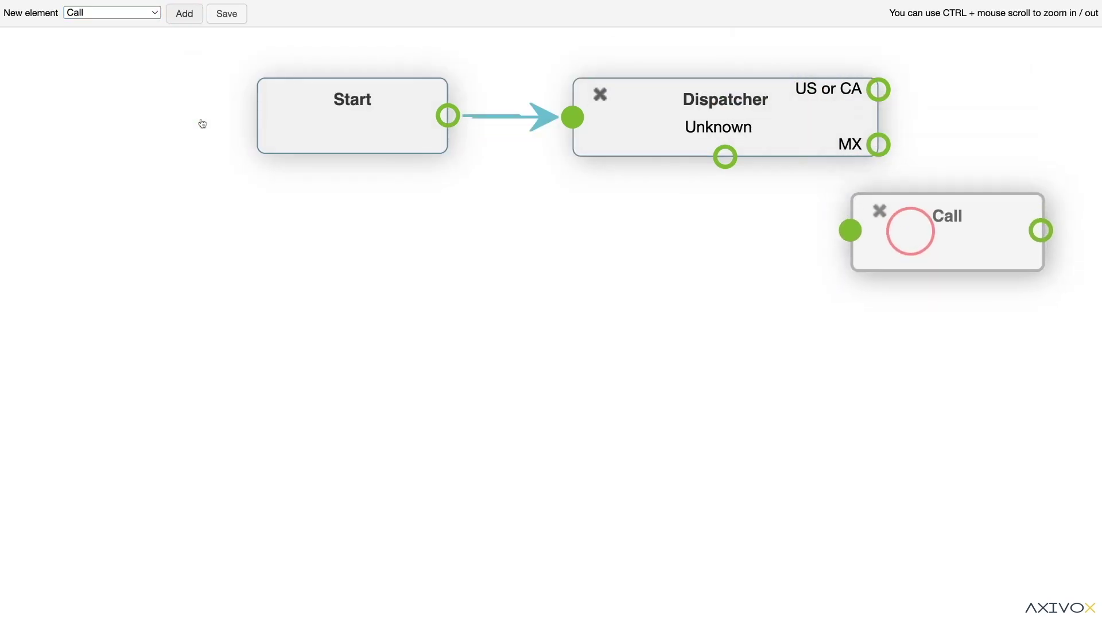
left_click_drag(882, 90, 866, 269)
left_click(943, 277)
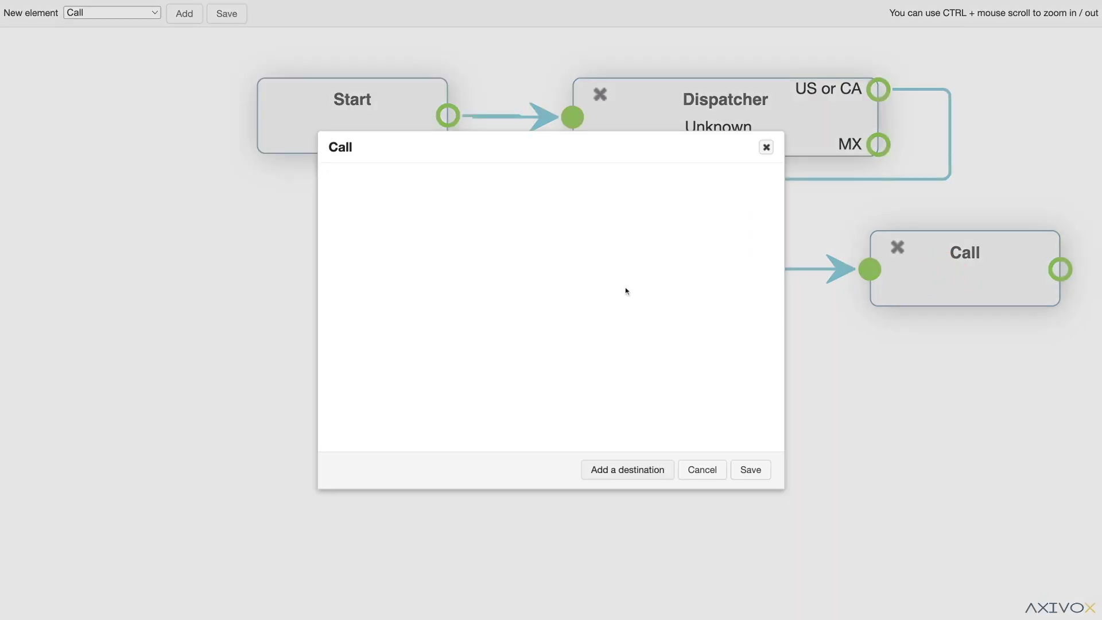
Step: Set the Call destination to Groupe Support, found by searching 'sup'
left_click(640, 474)
left_click(411, 191)
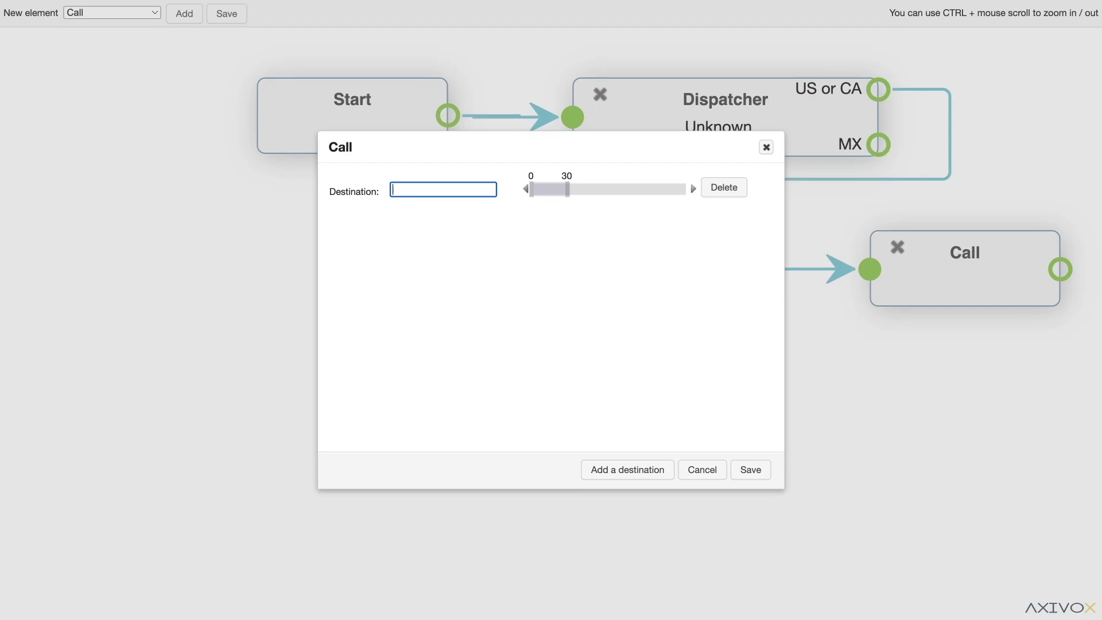
type("sup")
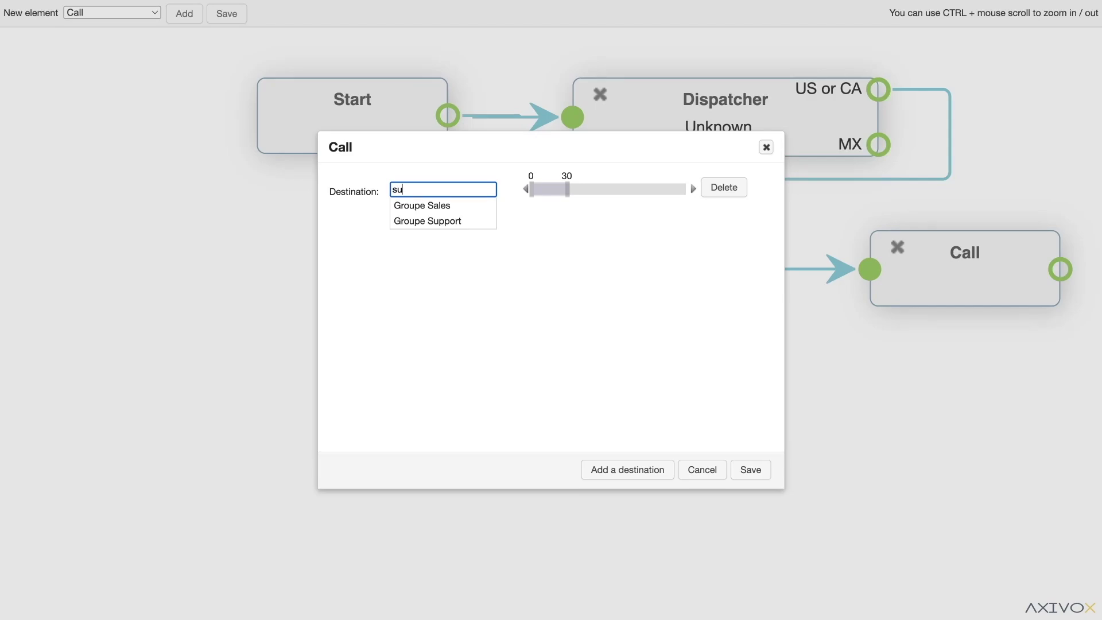
left_click(420, 208)
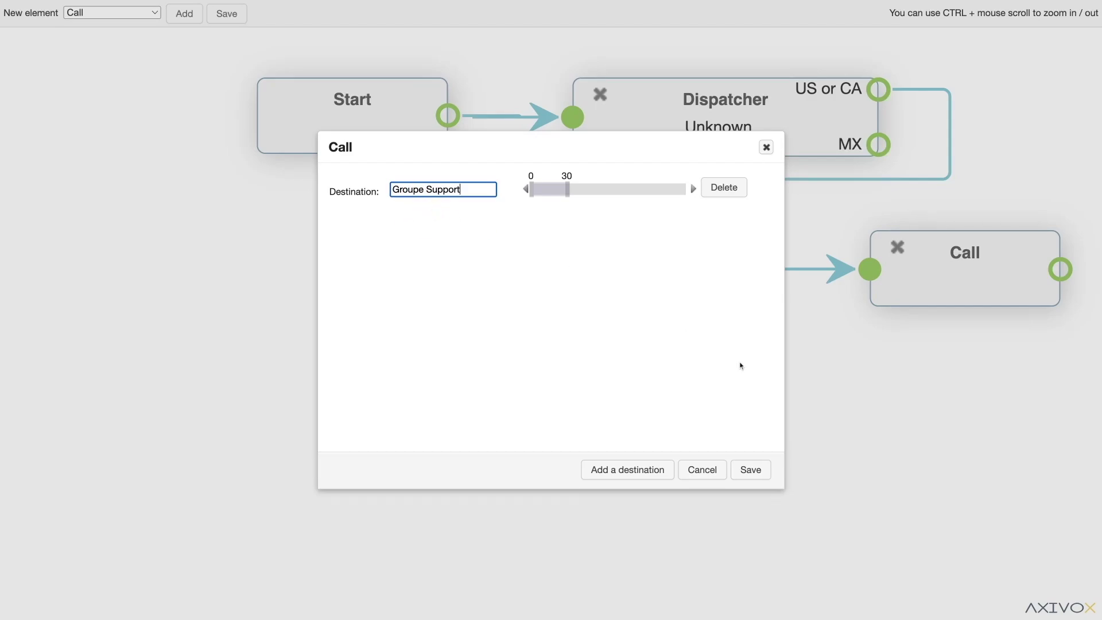
left_click(751, 469)
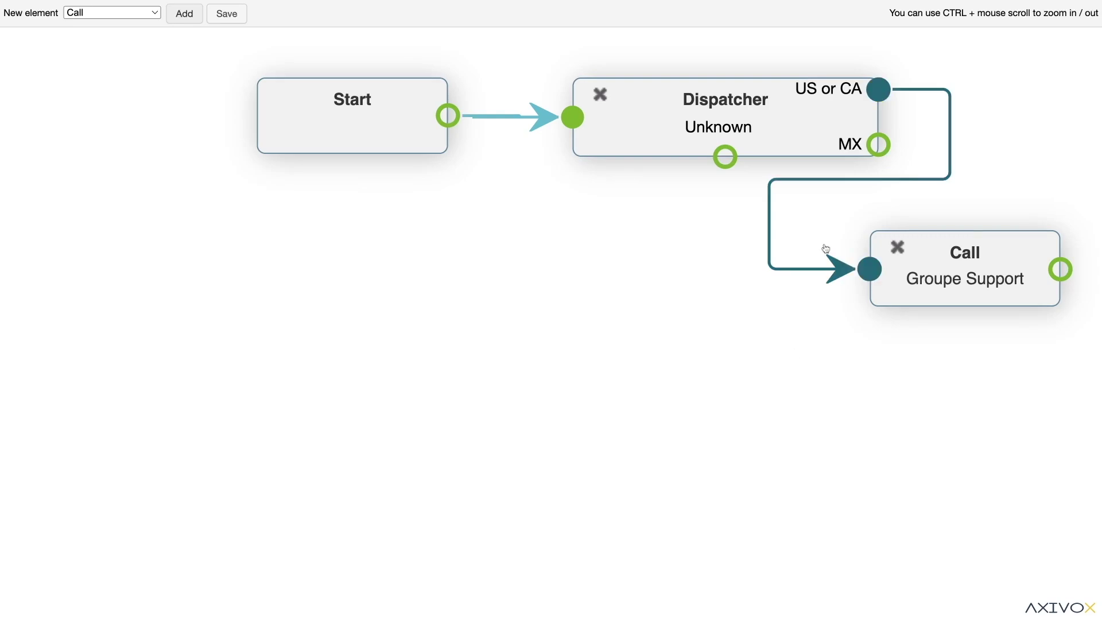
Step: Add a second Call node below Groupe Support and connect the MX branch to it
left_click(175, 21)
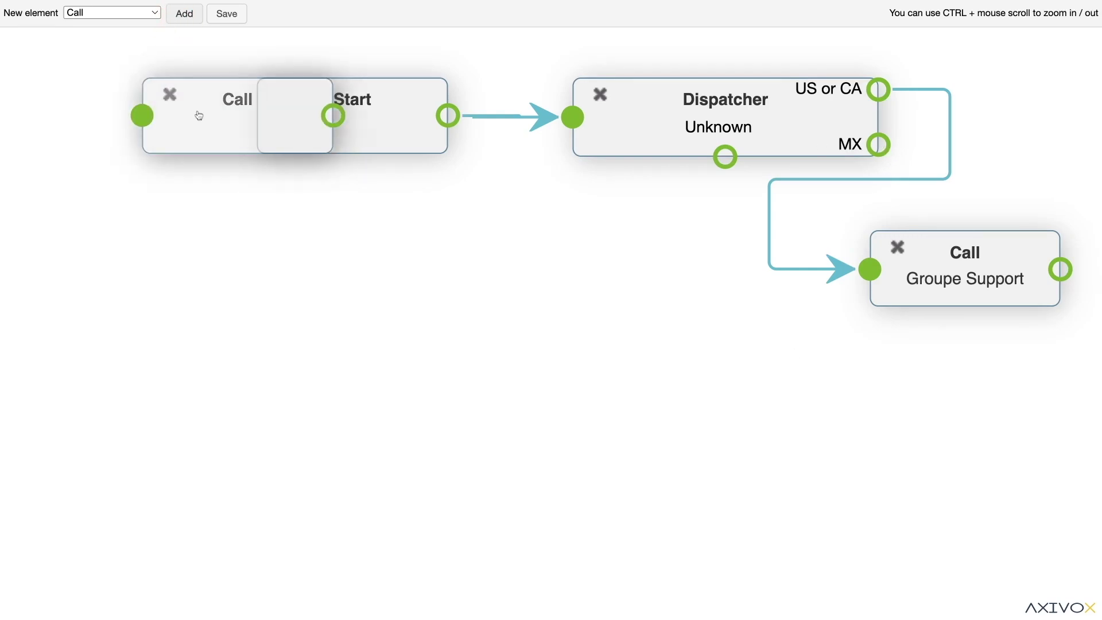
left_click_drag(197, 113, 918, 405)
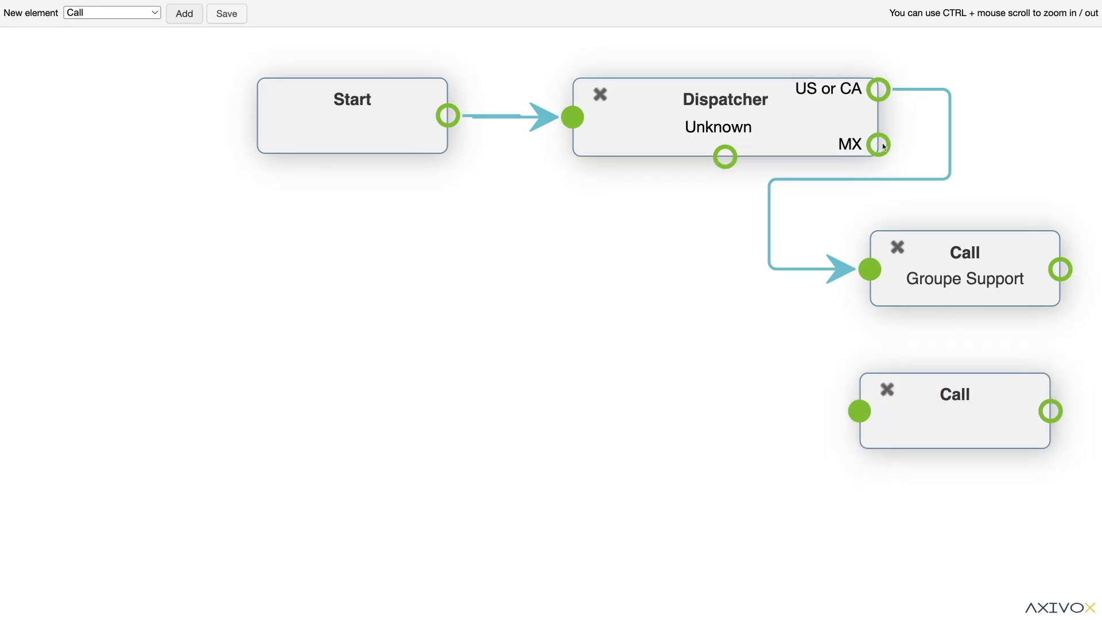
left_click_drag(879, 145, 861, 425)
double_click(950, 407)
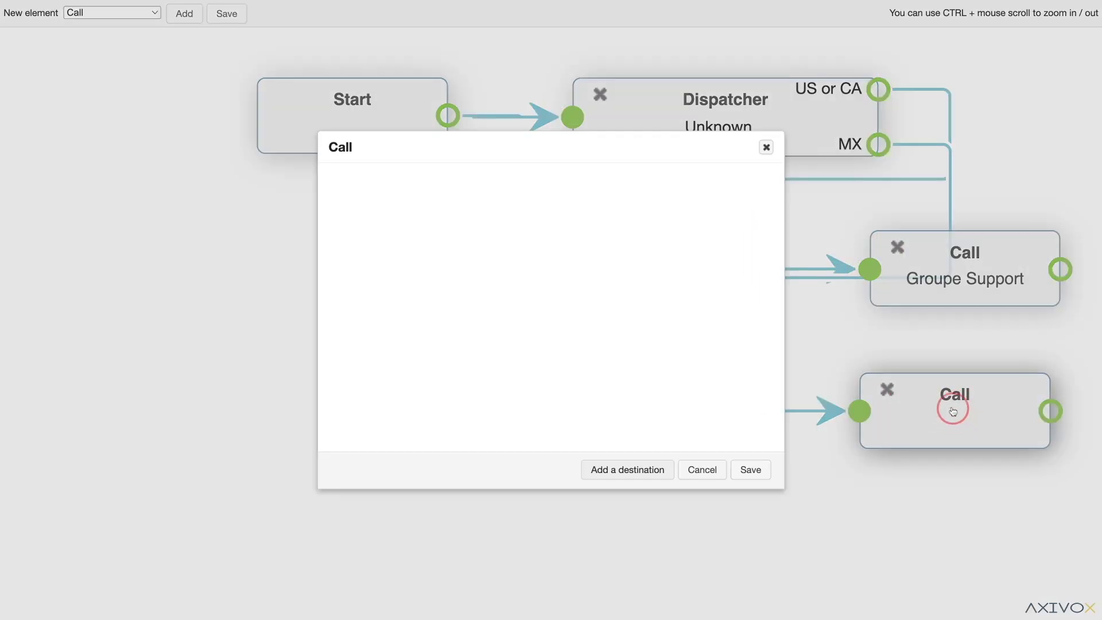
Step: Set the new Call's destination to Groupe Sales, found by searching 'group'
left_click(635, 471)
left_click(429, 189)
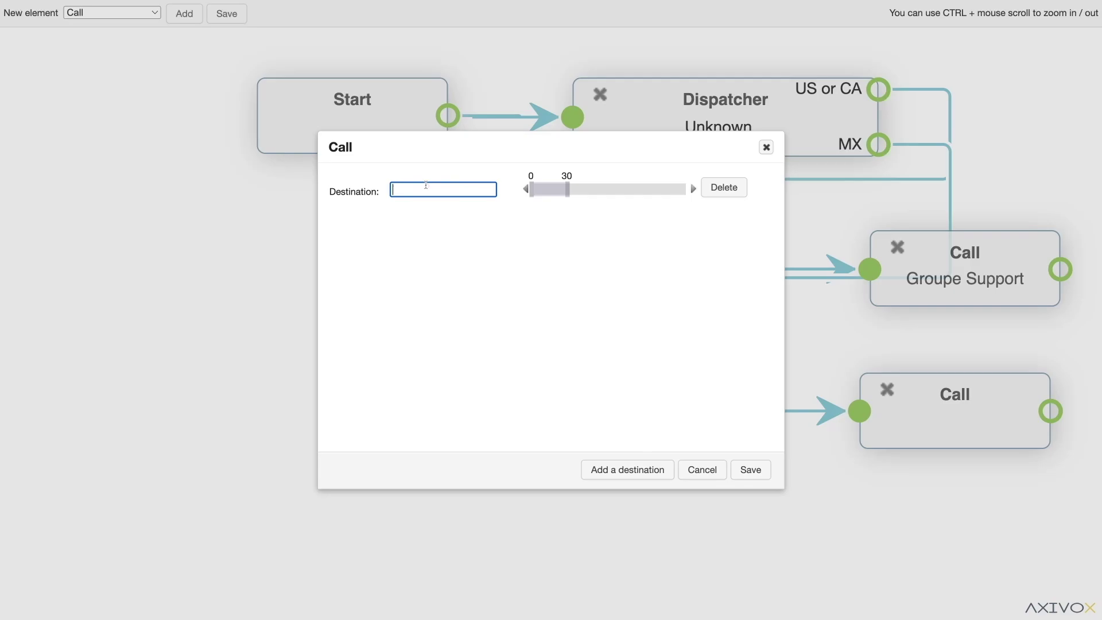
type("group")
left_click(448, 207)
left_click(750, 471)
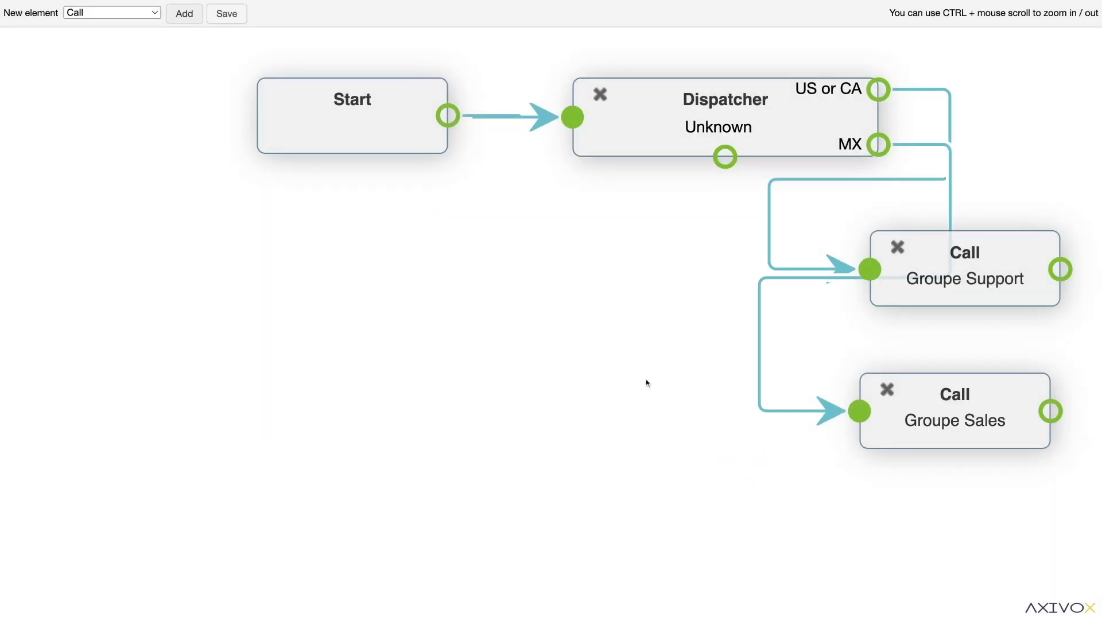
Step: Add a Menu node and link the Dispatcher's remaining output to it
left_click(130, 22)
left_click(185, 13)
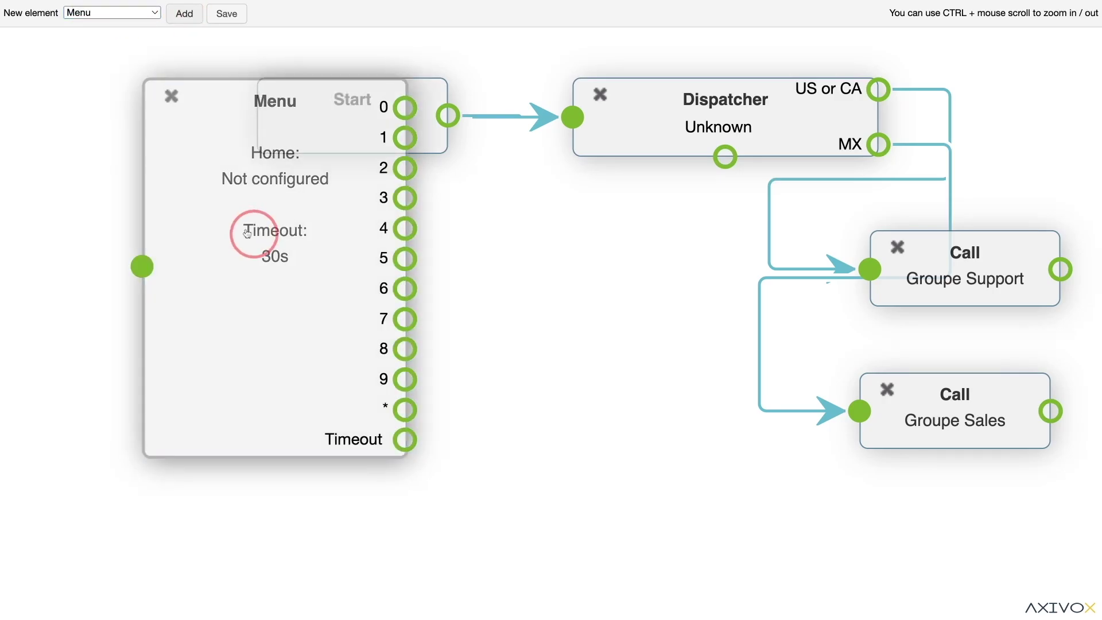
left_click_drag(246, 234, 543, 372)
left_click_drag(729, 165, 454, 409)
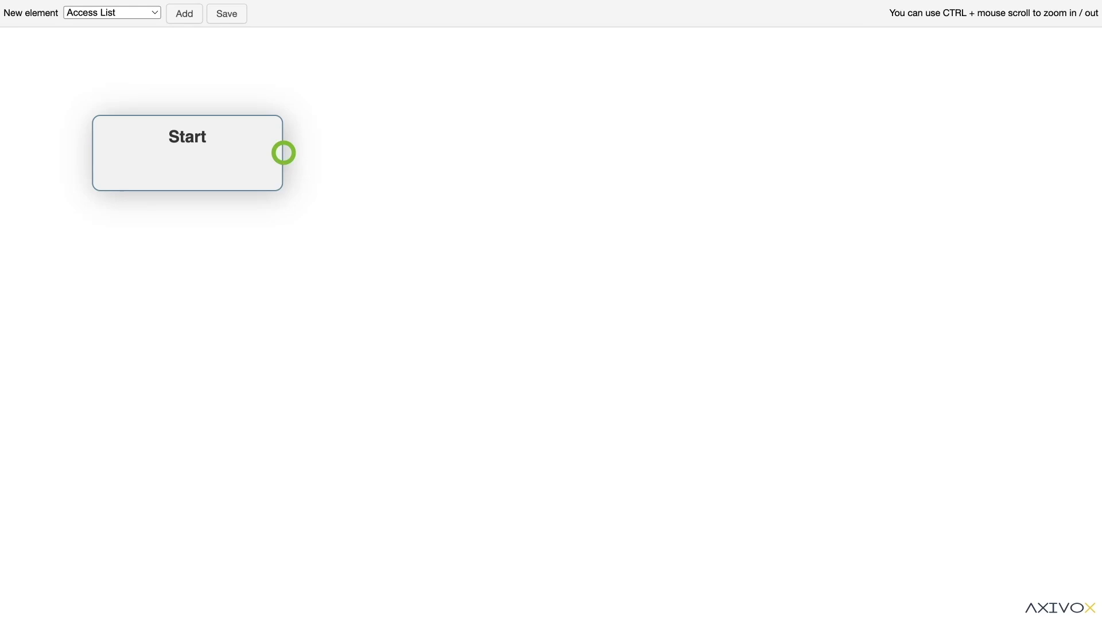
Step: Add an Access List node beside Start and connect Start to it
left_click(183, 17)
left_click_drag(322, 76, 569, 163)
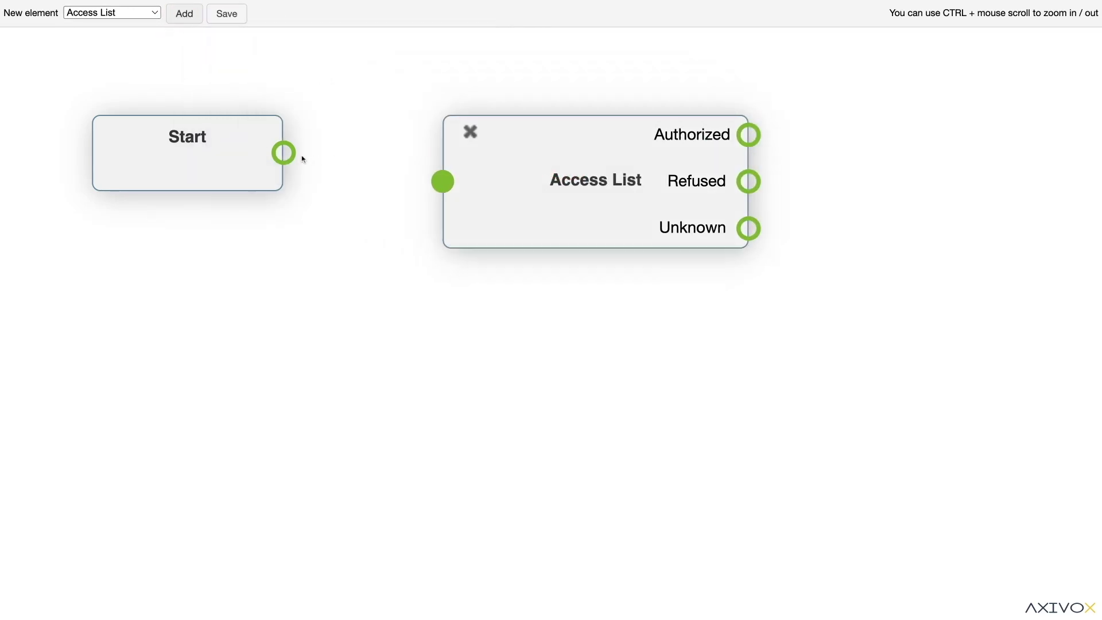
left_click_drag(303, 155, 444, 183)
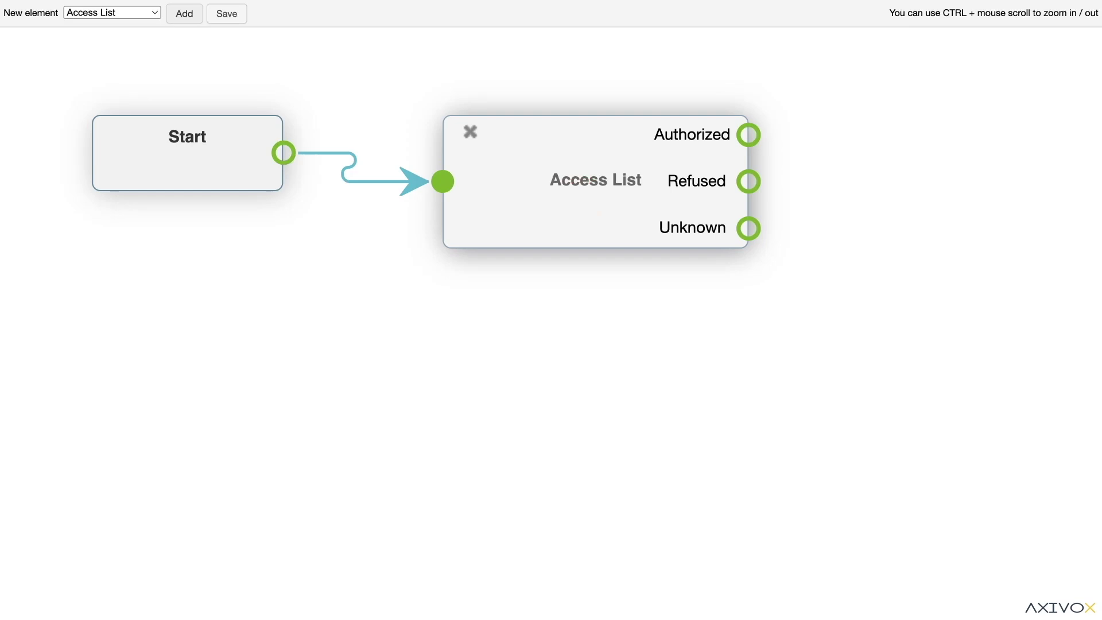
Step: Paste an allowed caller number into the Access List's Allow field and save
double_click(556, 247)
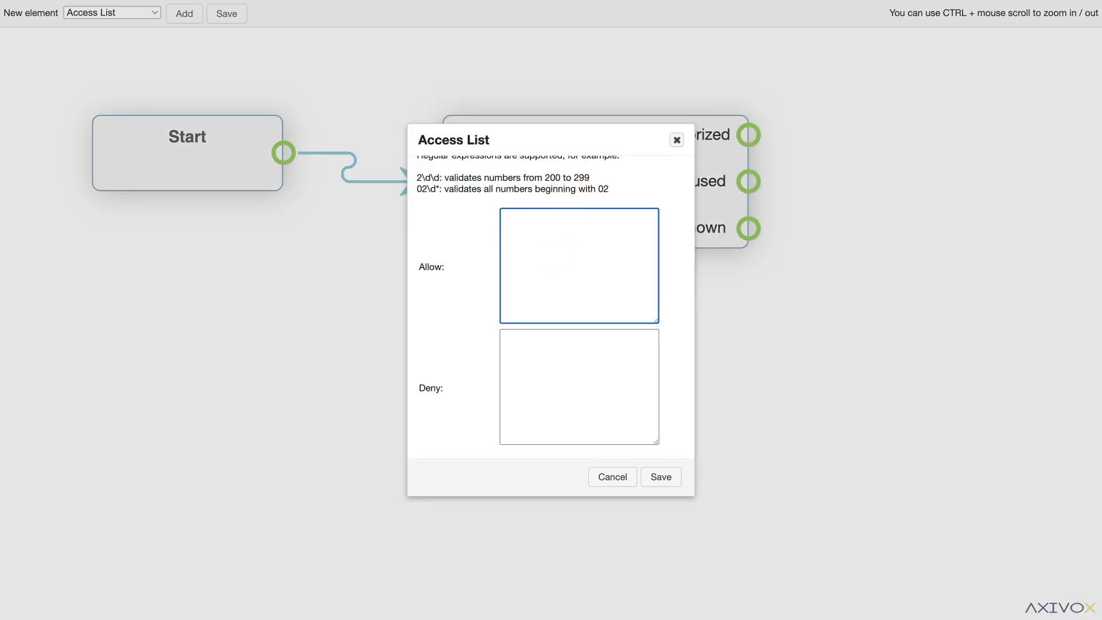
key("ctrl+v")
left_click(661, 476)
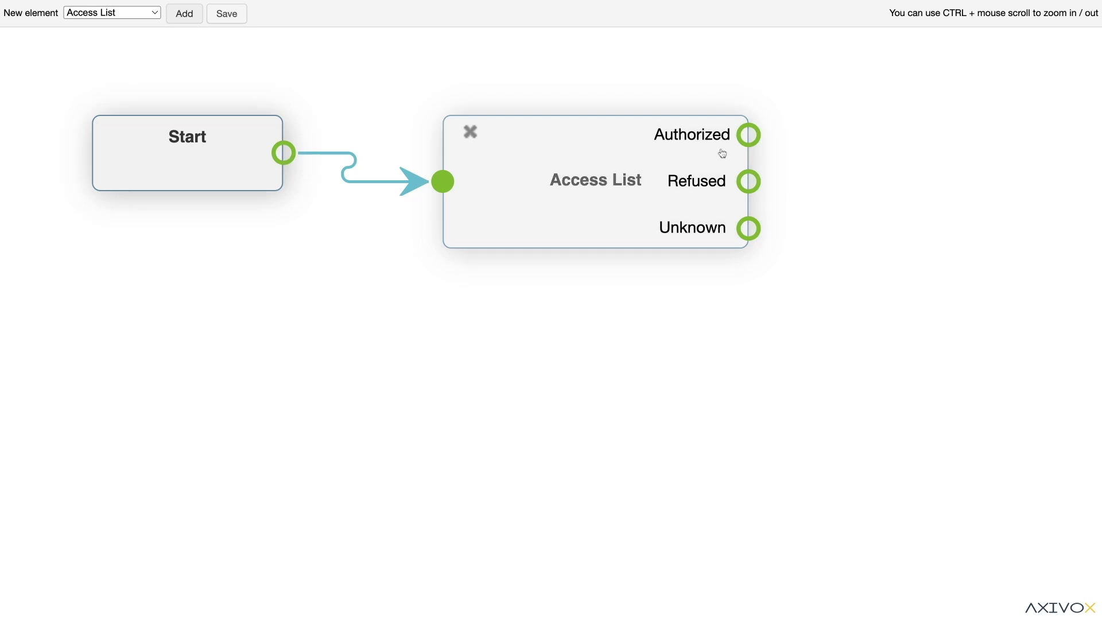
Step: Add a Call node and connect the Access List's Authorized output to it
left_click(82, 12)
left_click(185, 14)
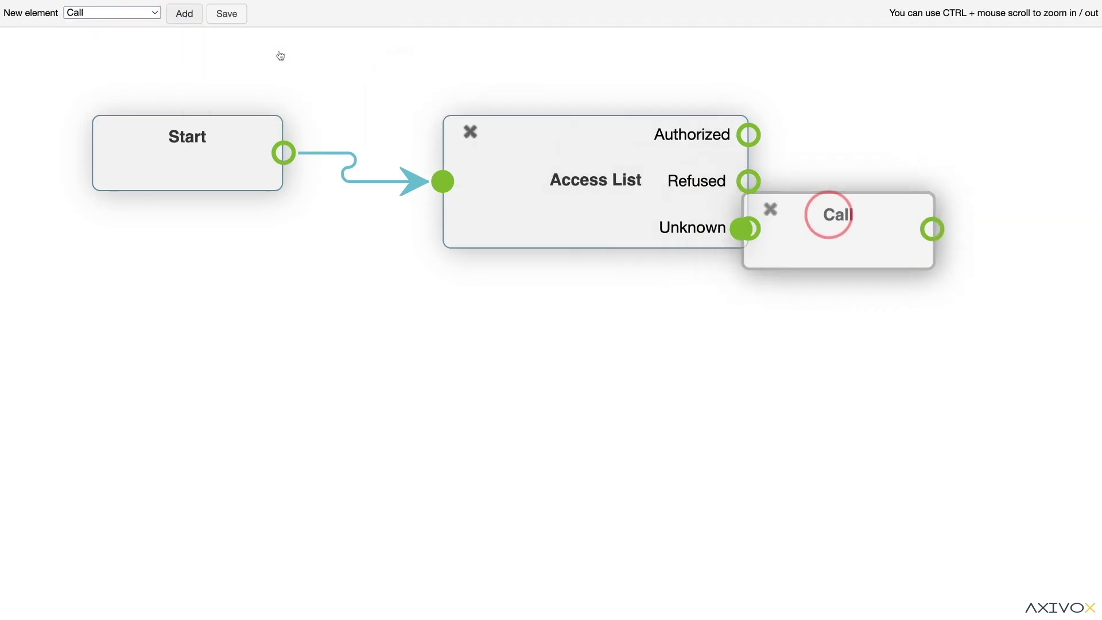
left_click_drag(749, 135, 810, 134)
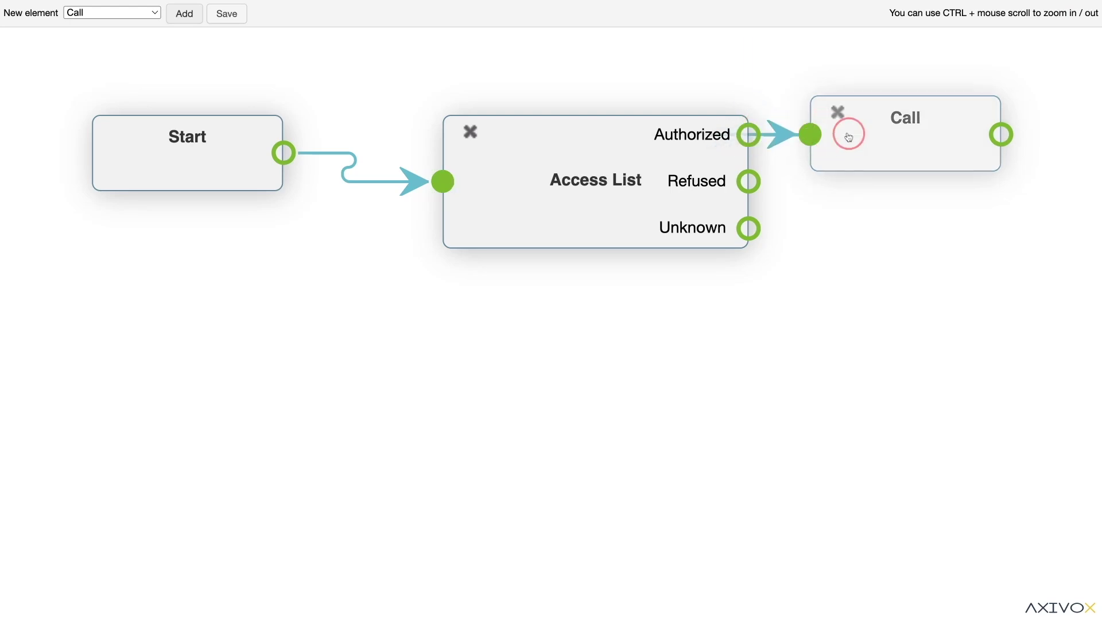
Step: Set the Call node's destination to the internal user's extension, found by searching, and save
double_click(941, 140)
left_click(652, 470)
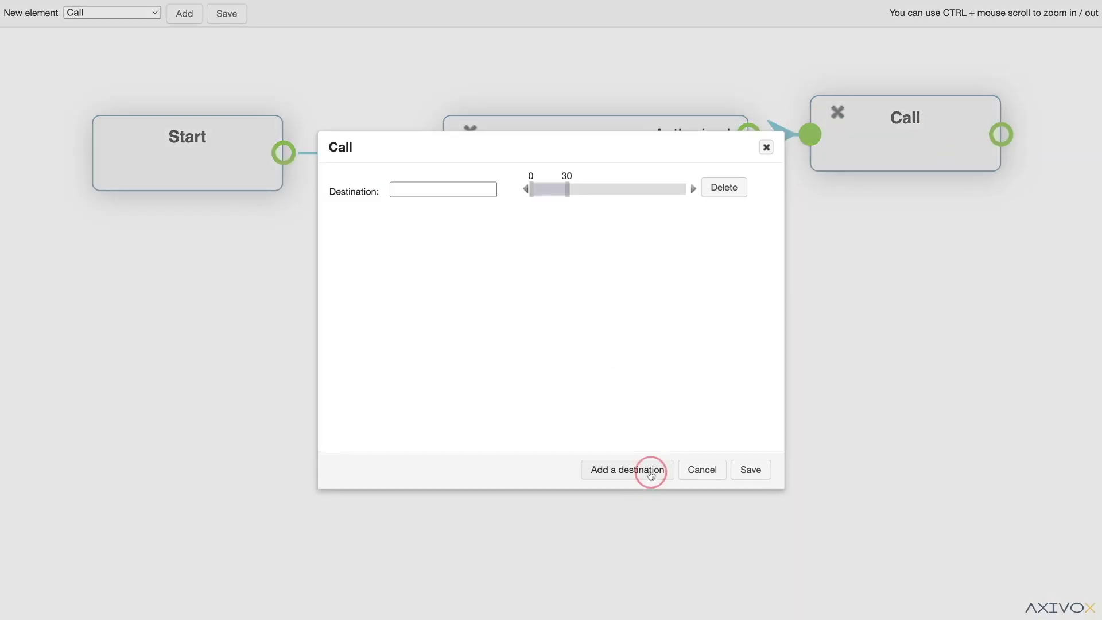
left_click(421, 193)
type("ste")
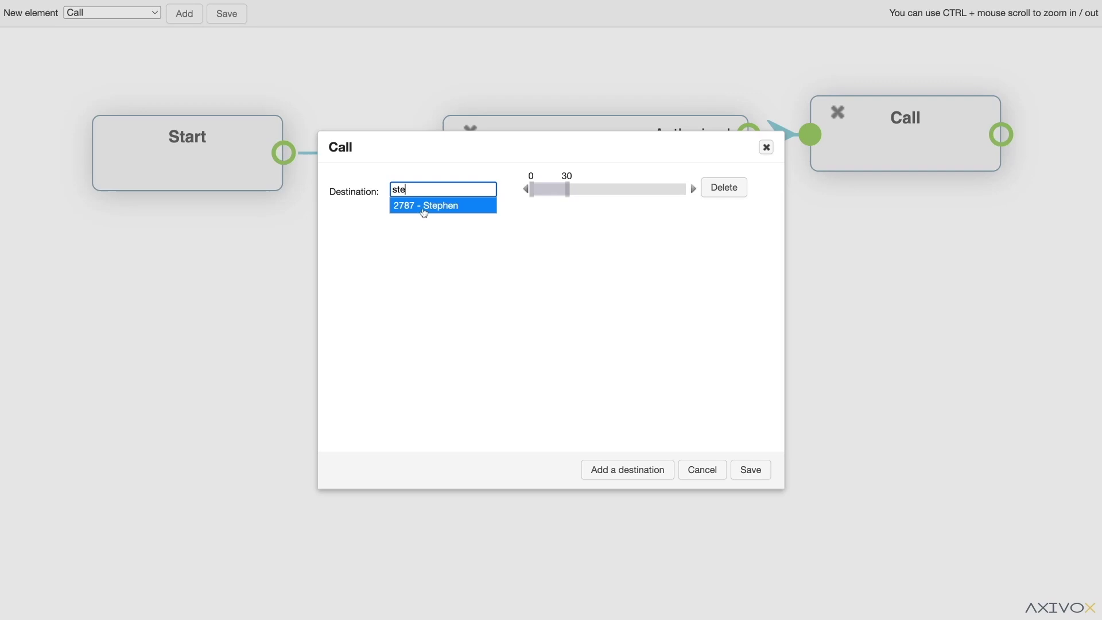
left_click(425, 207)
left_click(751, 470)
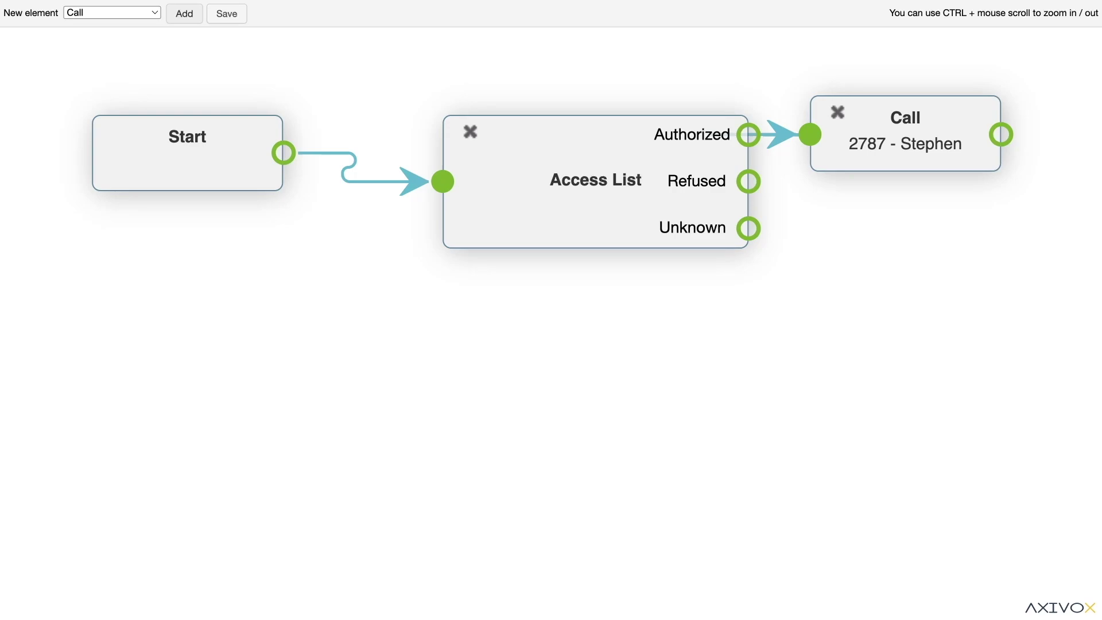
Step: Add a Menu node and connect the Access List's Unknown output to it
left_click(107, 19)
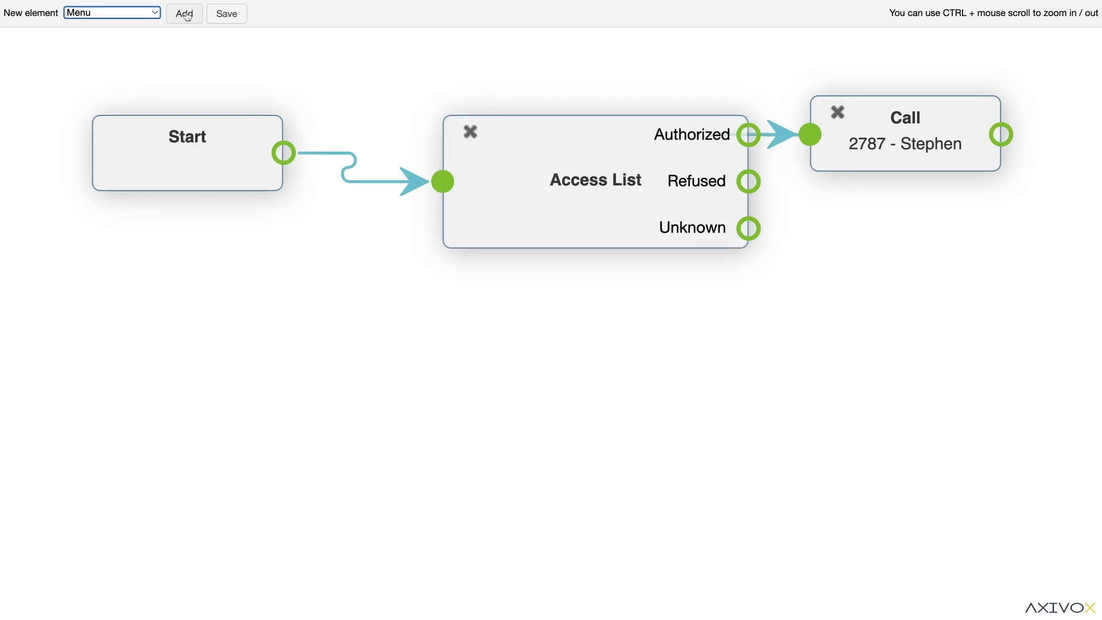
left_click(184, 13)
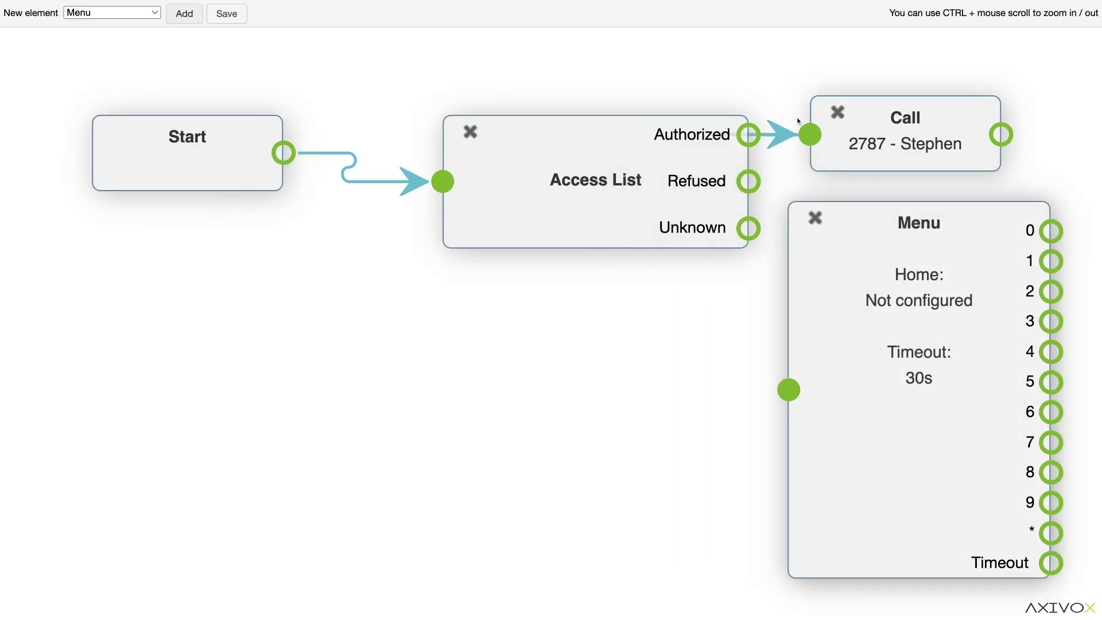
left_click_drag(750, 228, 789, 389)
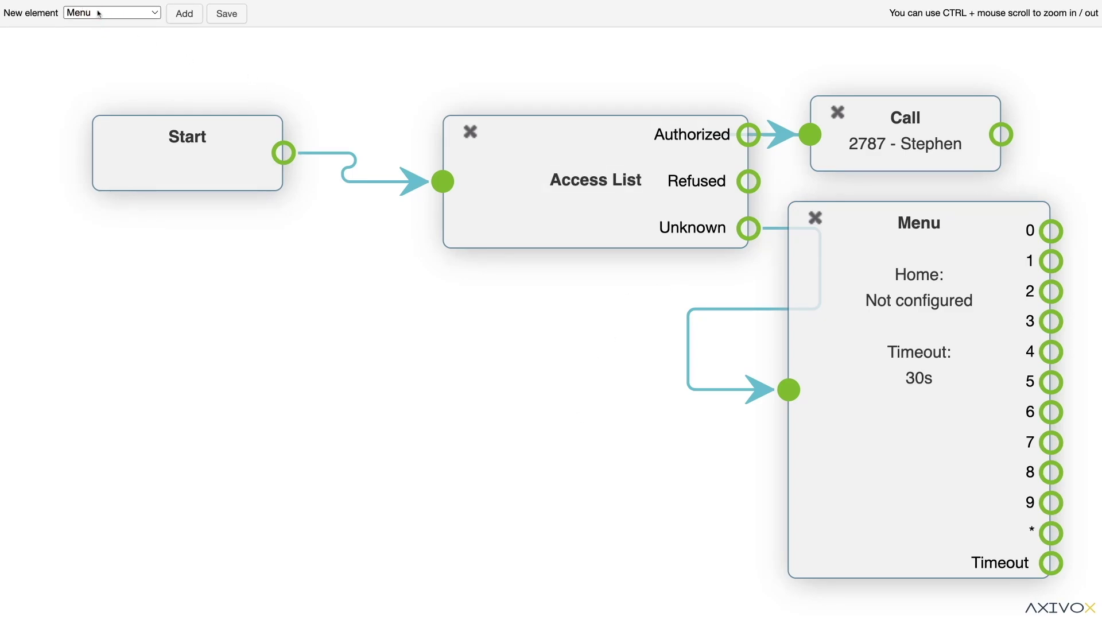
Step: Add a Hangup node mid-canvas and connect the Access List's Refused output to it
left_click(109, 35)
left_click(184, 13)
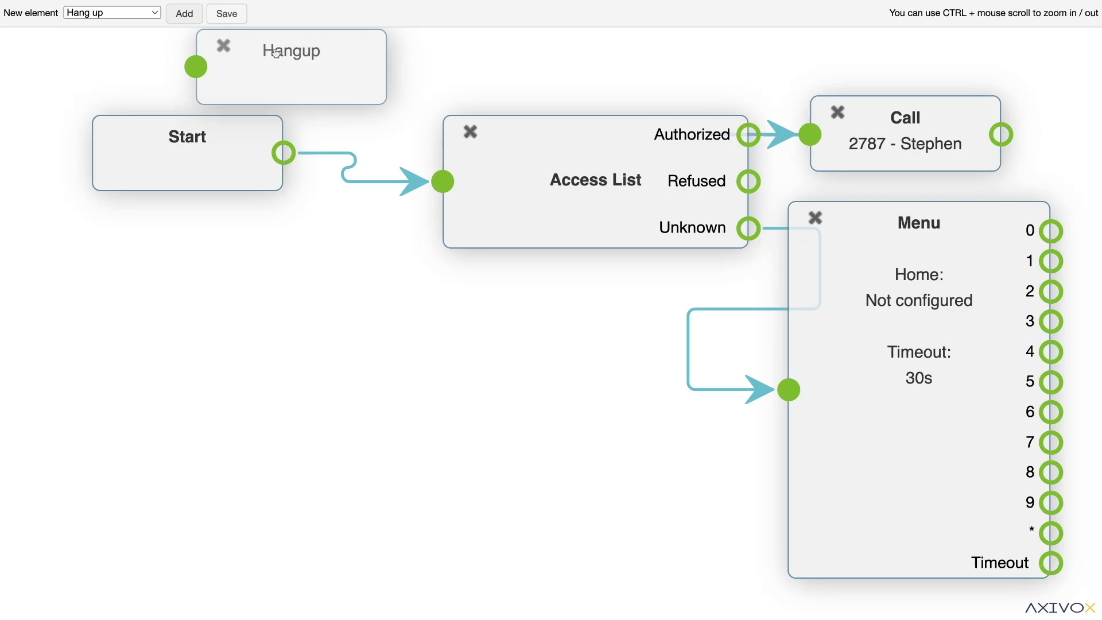
left_click_drag(275, 35, 504, 430)
left_click_drag(749, 181, 410, 448)
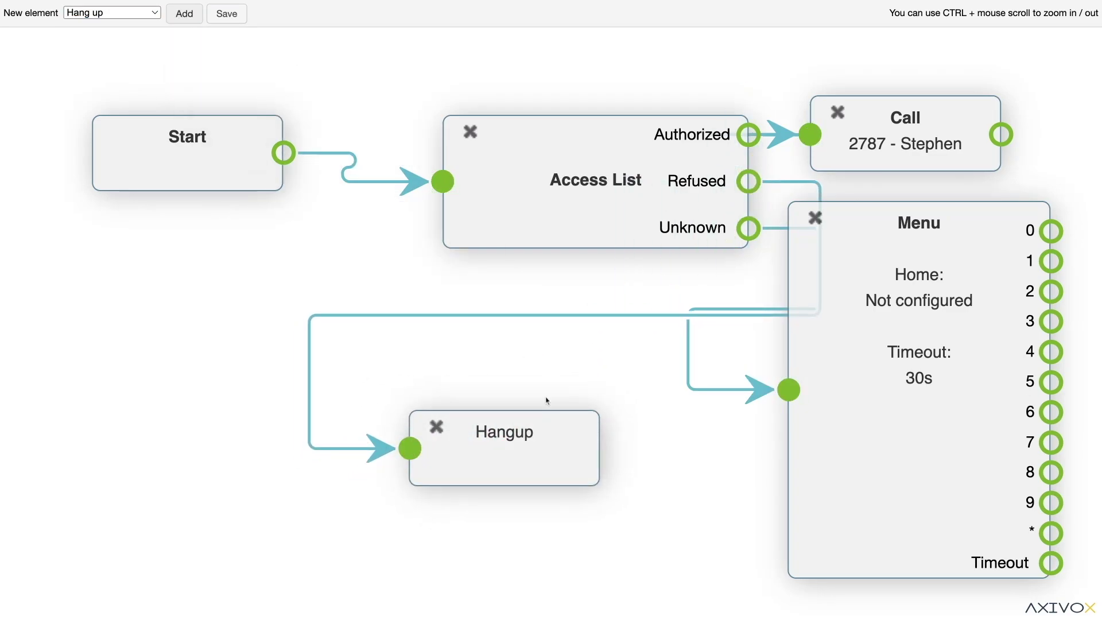